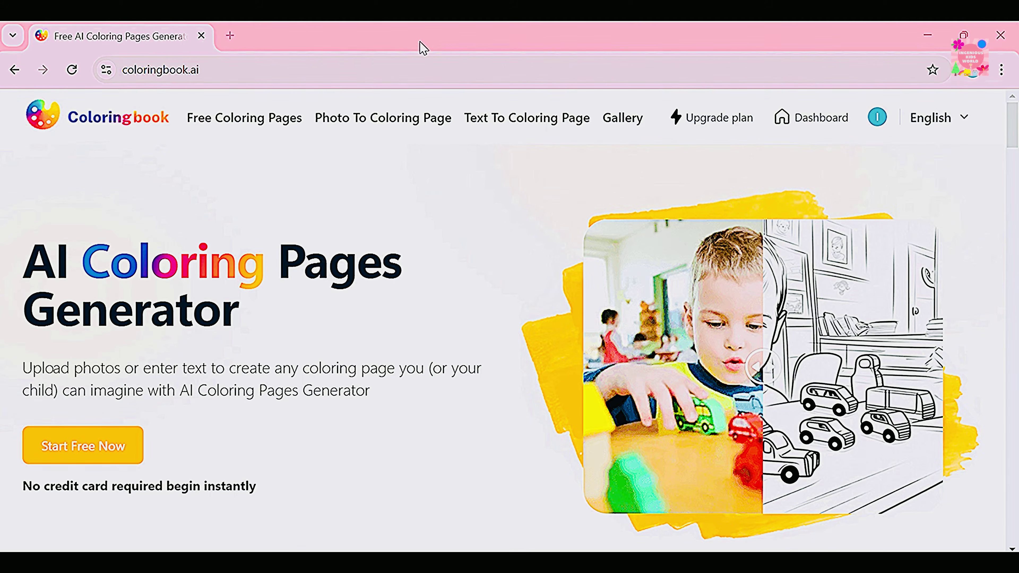
Step: Open the Free Coloring Pages collection and look through the available printable categories
{"action": "left_click", "coordinate": [245, 122]}
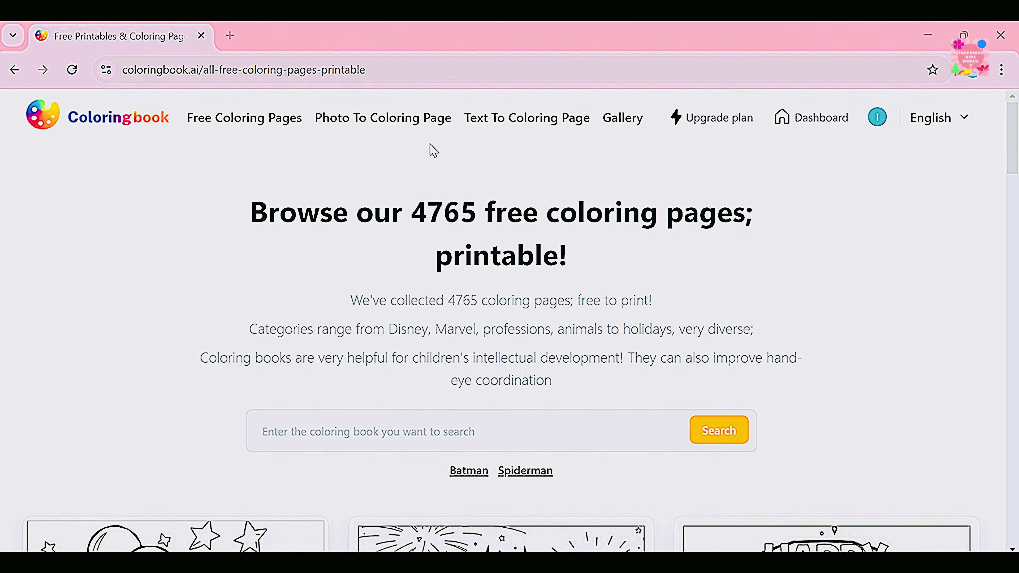
{"action": "scroll", "coordinate": [502, 321], "scroll_direction": "down", "scroll_amount": 2}
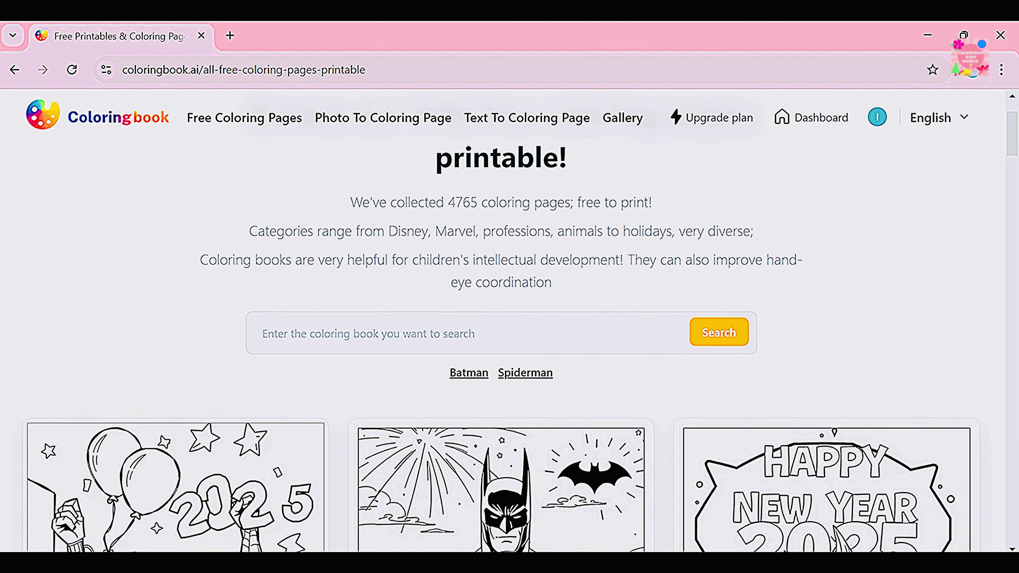
{"action": "scroll", "coordinate": [510, 349], "scroll_direction": "down", "scroll_amount": 4}
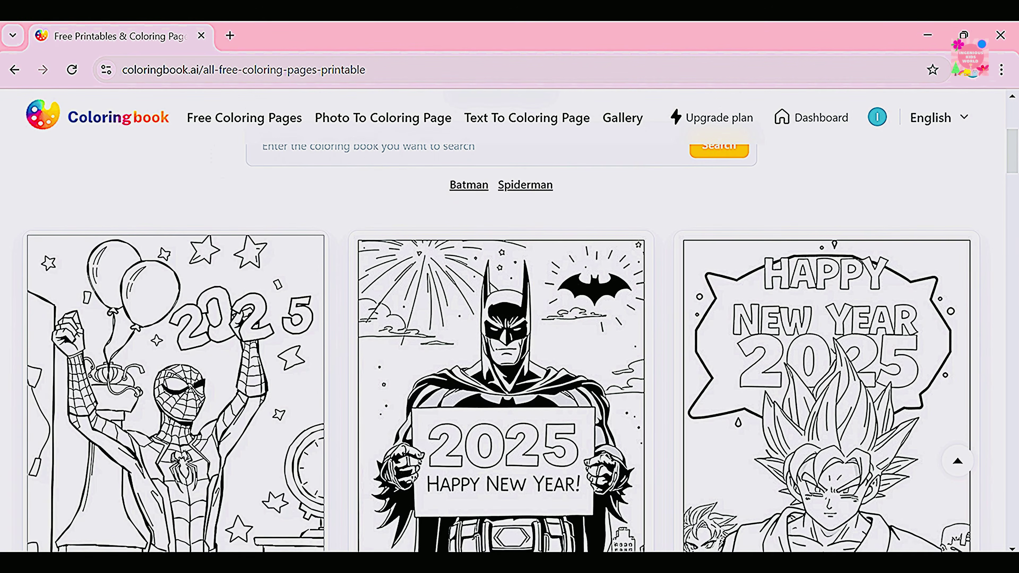
{"action": "scroll", "coordinate": [509, 350], "scroll_direction": "down", "scroll_amount": 12}
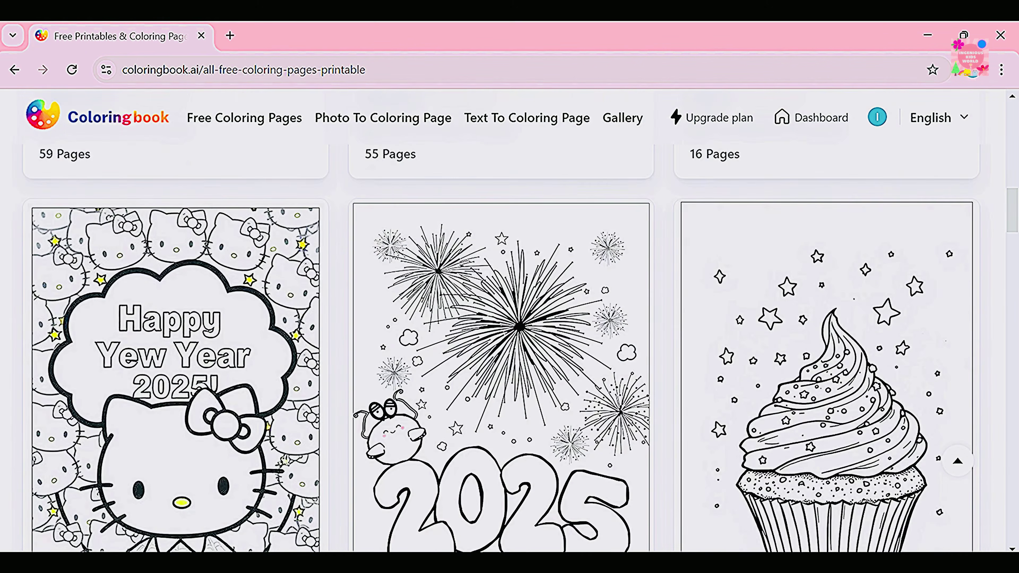
{"action": "scroll", "coordinate": [510, 349], "scroll_direction": "down", "scroll_amount": 9}
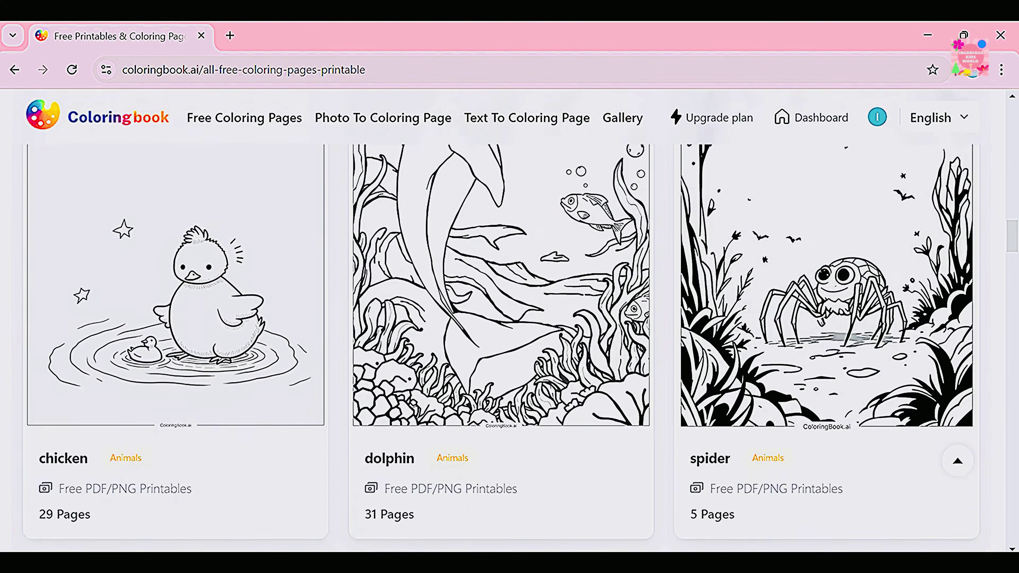
{"action": "scroll", "coordinate": [510, 349], "scroll_direction": "up", "scroll_amount": 15}
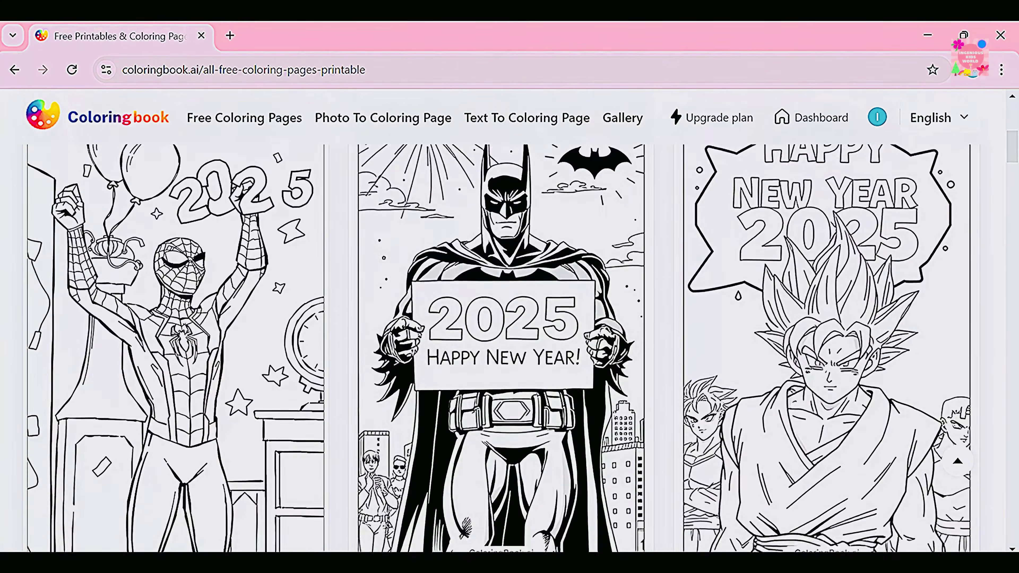
{"action": "scroll", "coordinate": [509, 349], "scroll_direction": "up", "scroll_amount": 8}
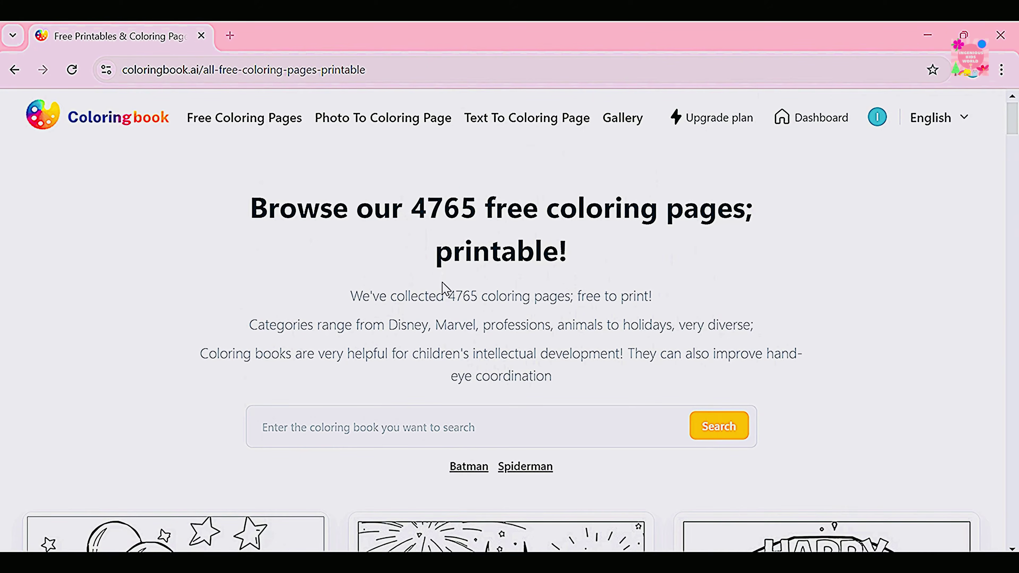
Step: Search the free coloring pages for "tree" and open the christmas-tree collection
{"action": "left_click", "coordinate": [359, 433]}
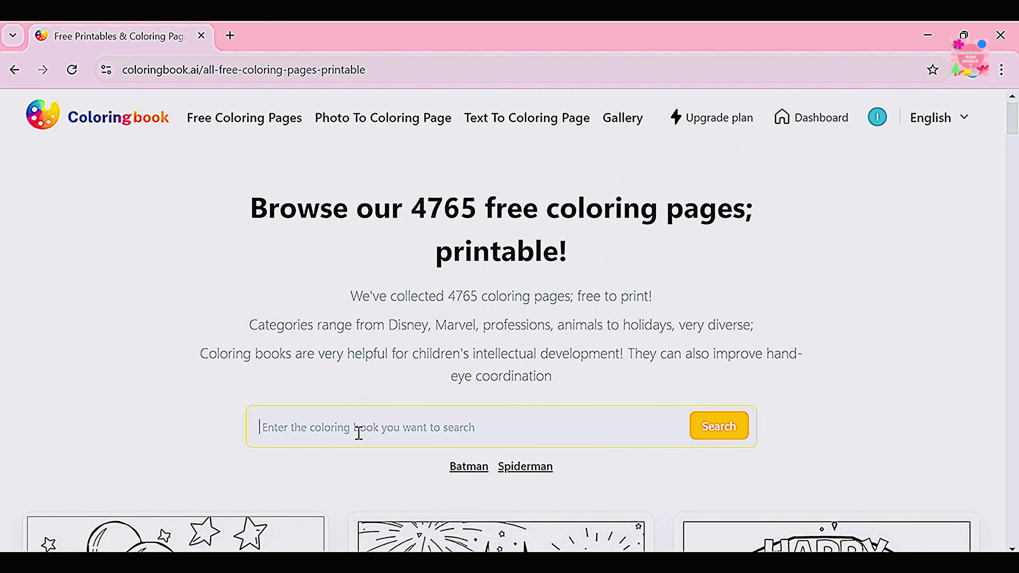
{"action": "type", "text": "tree"}
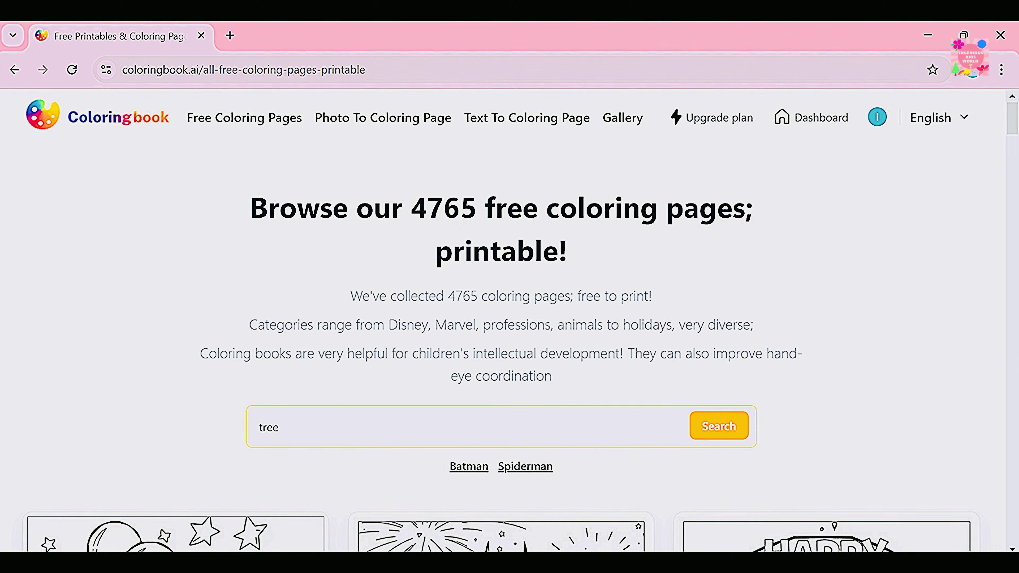
{"action": "key", "text": "Tab"}
{"action": "key", "text": "Return"}
{"action": "scroll", "coordinate": [510, 321], "scroll_direction": "down", "scroll_amount": 9}
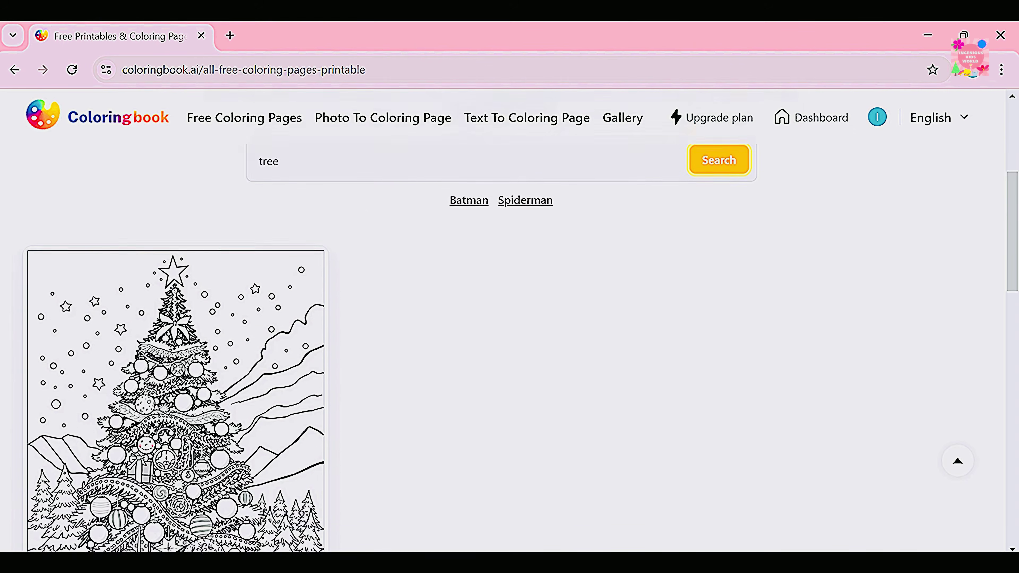
{"action": "scroll", "coordinate": [509, 321], "scroll_direction": "down", "scroll_amount": 4}
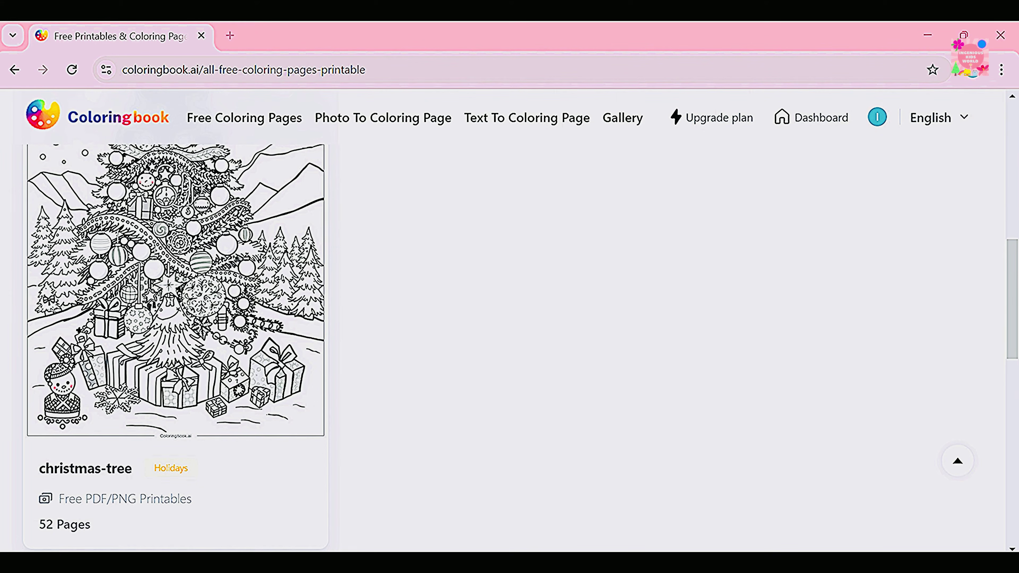
{"action": "left_click", "coordinate": [178, 367]}
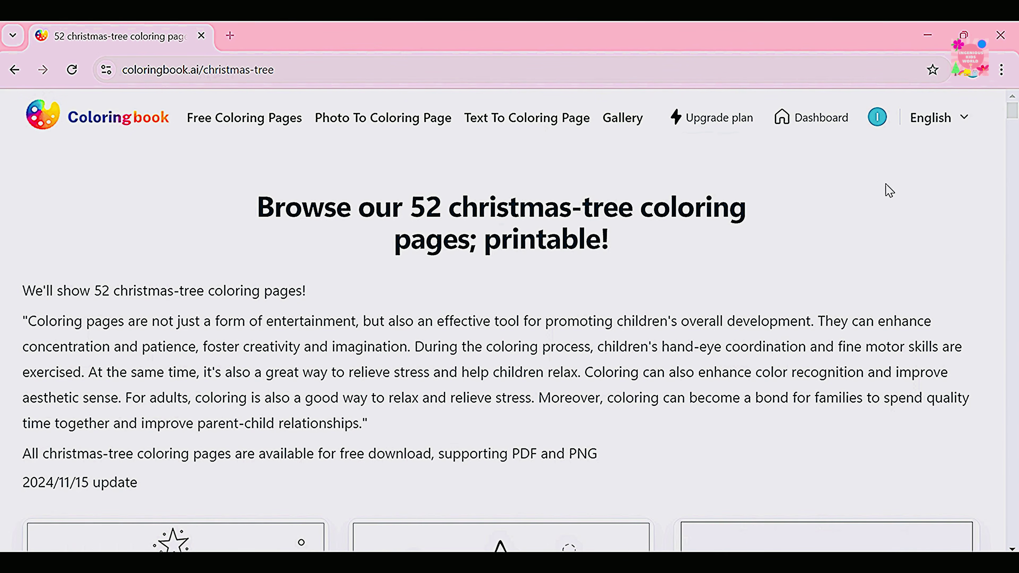
Step: Browse the christmas-tree pages and open the smiling tree with garlands and hanging ornaments behind it
{"action": "scroll", "coordinate": [509, 346], "scroll_direction": "down", "scroll_amount": 6}
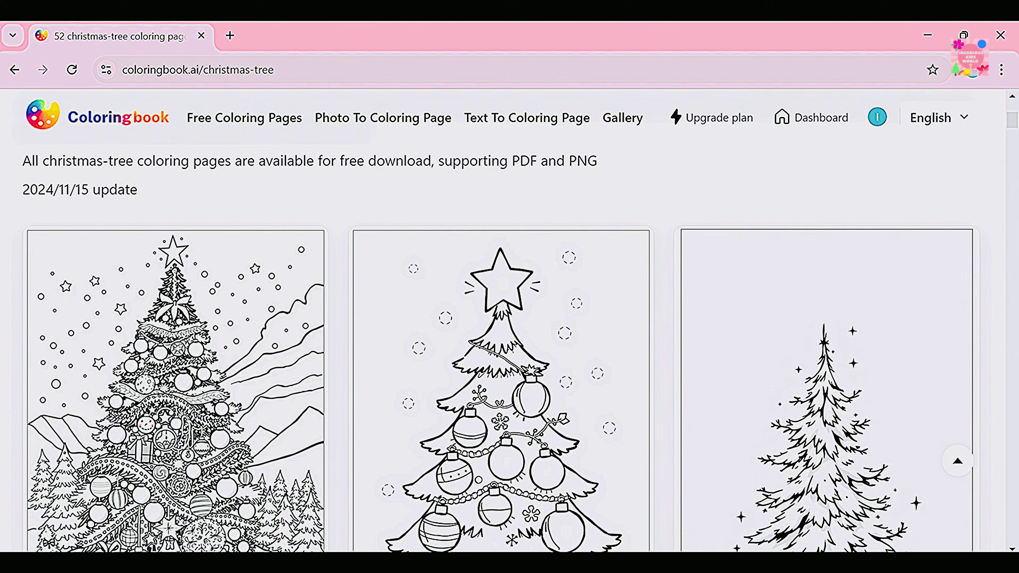
{"action": "scroll", "coordinate": [510, 345], "scroll_direction": "down", "scroll_amount": 6}
{"action": "scroll", "coordinate": [509, 346], "scroll_direction": "down", "scroll_amount": 15}
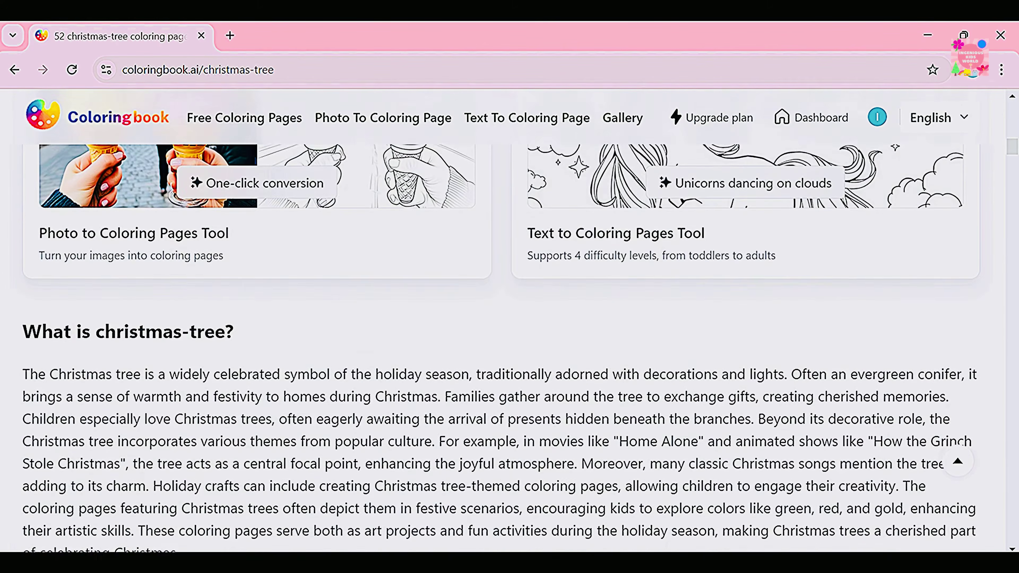
{"action": "scroll", "coordinate": [510, 345], "scroll_direction": "down", "scroll_amount": 15}
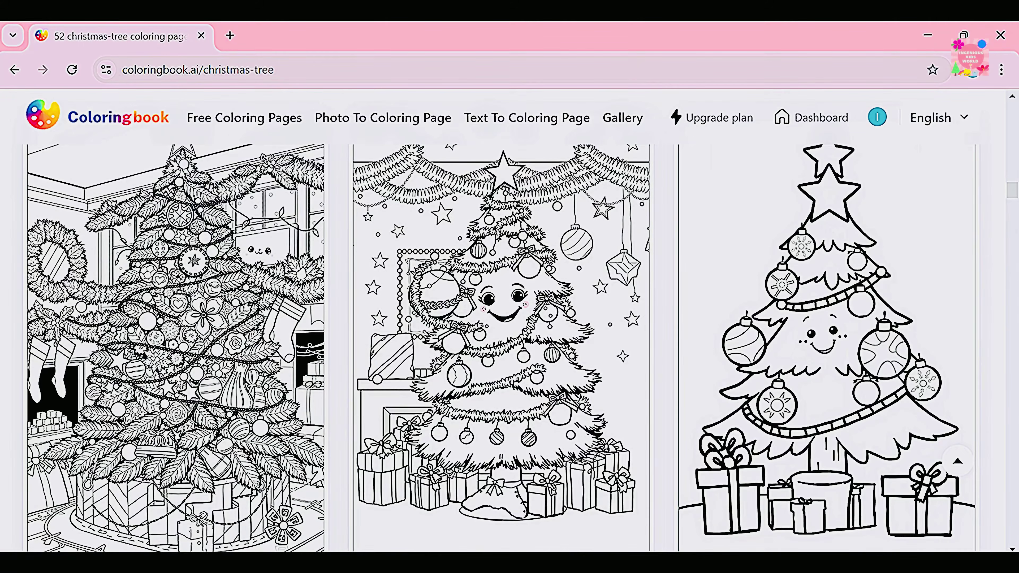
{"action": "left_click", "coordinate": [501, 345]}
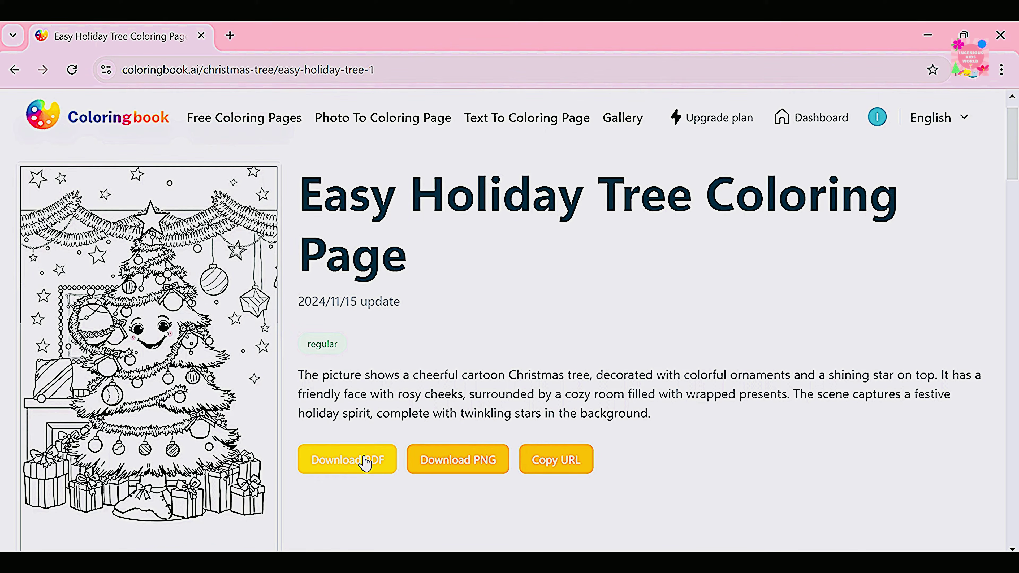
Step: Download the Easy Holiday Tree coloring page as PDF and PNG, checking the PDF in the viewer and closing it
{"action": "left_click", "coordinate": [365, 467]}
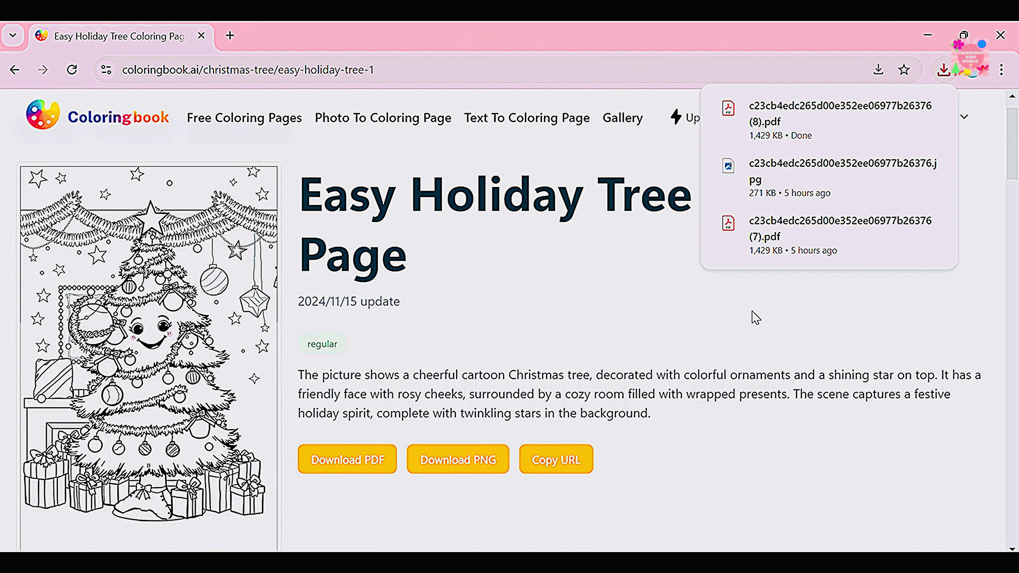
{"action": "left_click", "coordinate": [767, 227]}
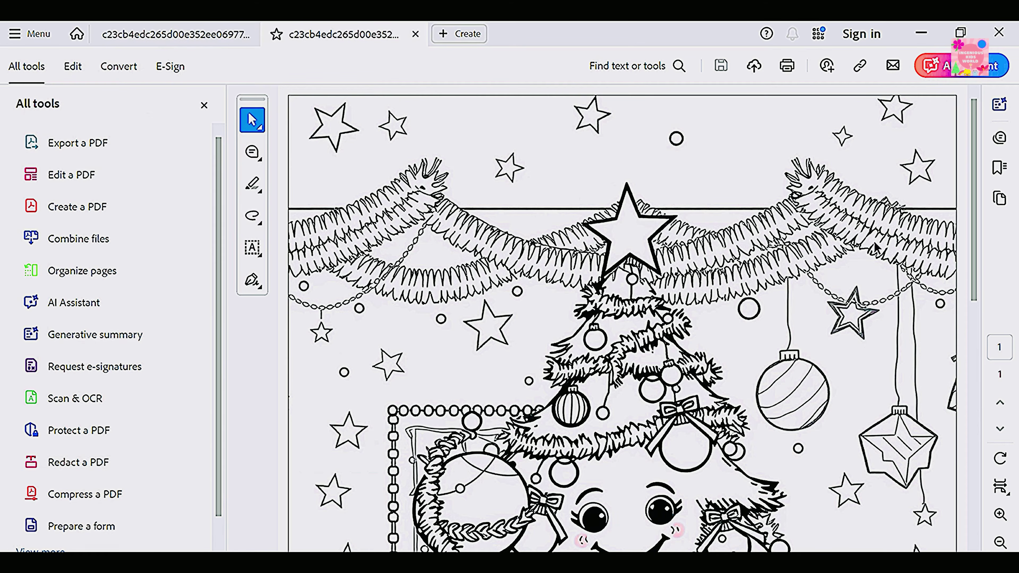
{"action": "scroll", "coordinate": [916, 547], "scroll_direction": "down", "scroll_amount": 3}
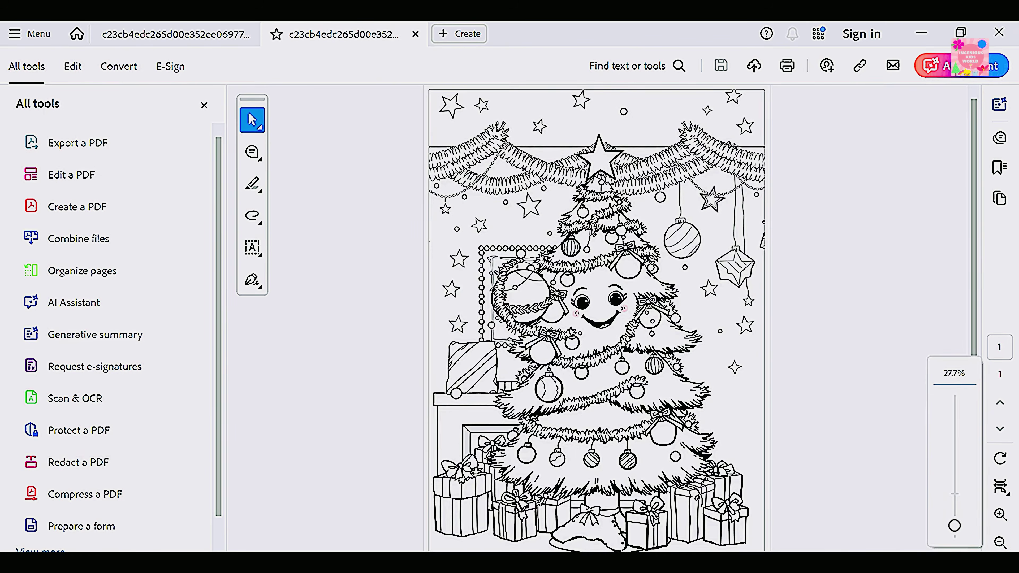
{"action": "left_click", "coordinate": [999, 32]}
{"action": "left_click", "coordinate": [425, 319]}
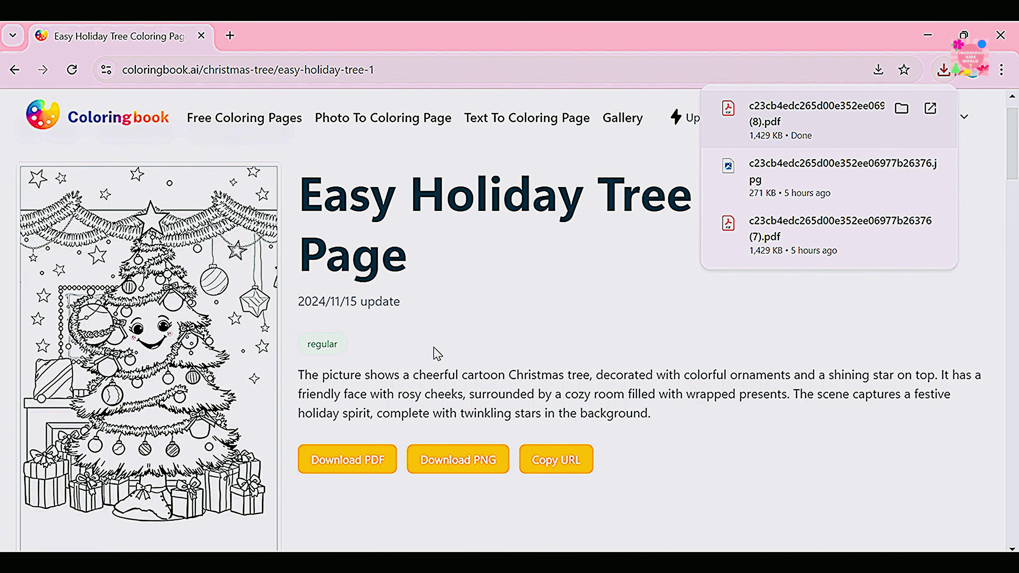
{"action": "left_click", "coordinate": [449, 460]}
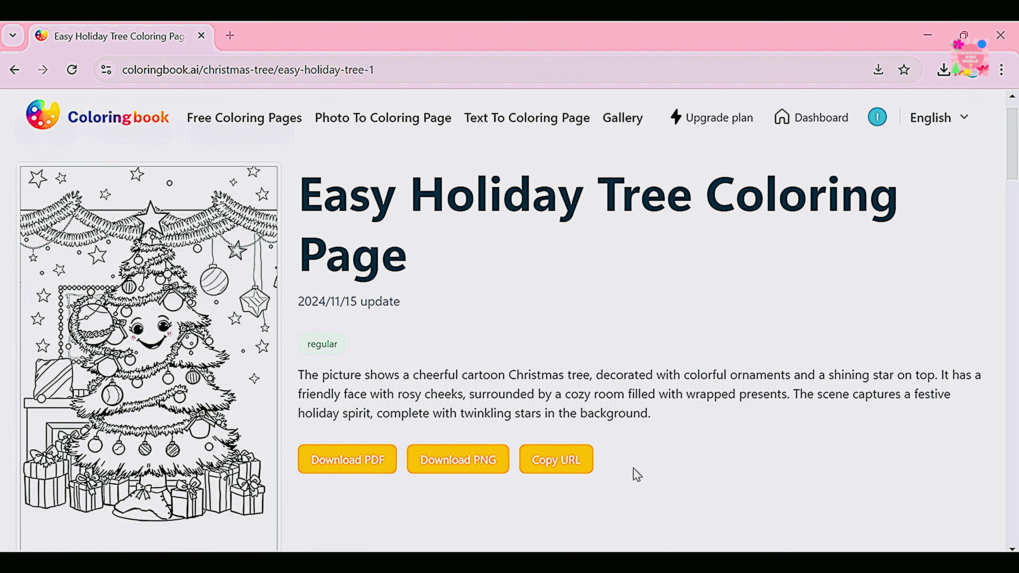
Step: Copy the coloring page's image URL, load it in a new browser tab to view the image, and close that tab
{"action": "left_click", "coordinate": [572, 468]}
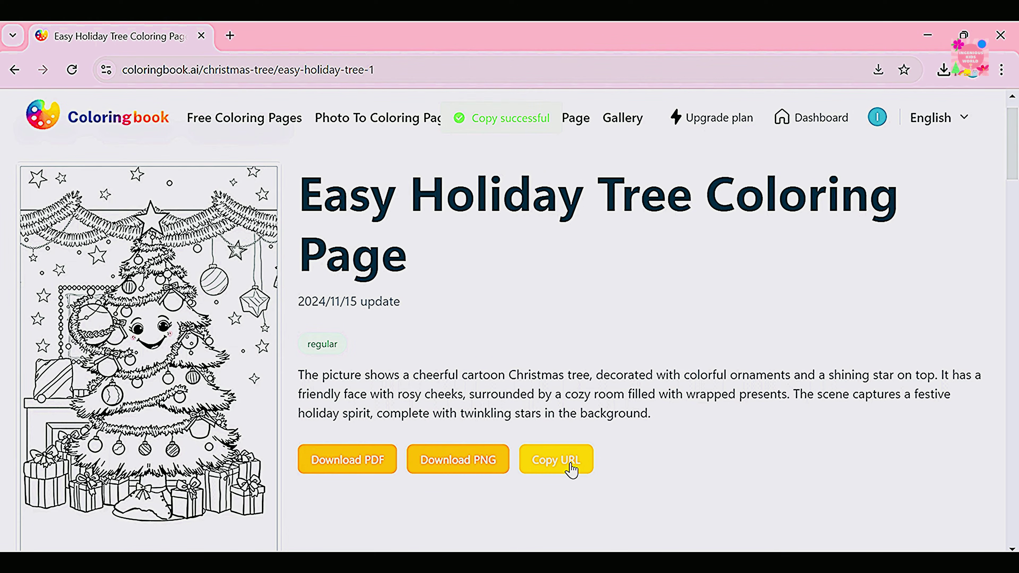
{"action": "left_click", "coordinate": [230, 35]}
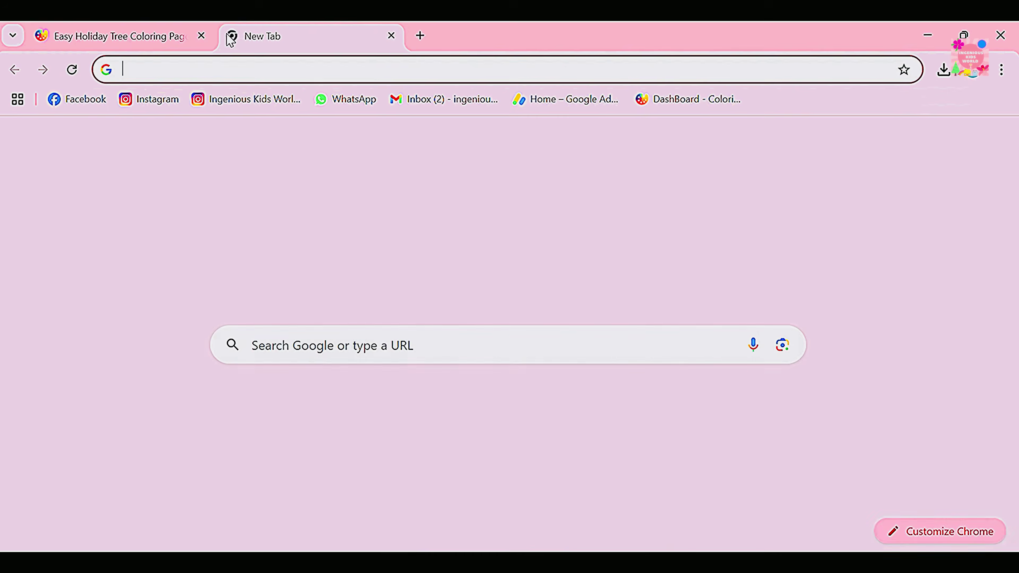
{"action": "left_click", "coordinate": [435, 341]}
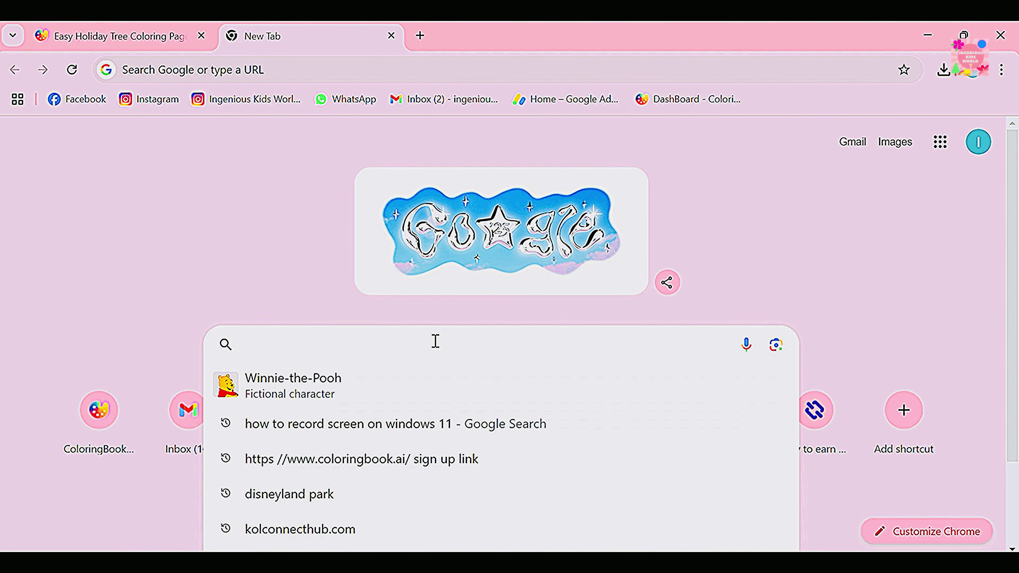
{"action": "right_click", "coordinate": [435, 341]}
{"action": "left_click", "coordinate": [471, 175]}
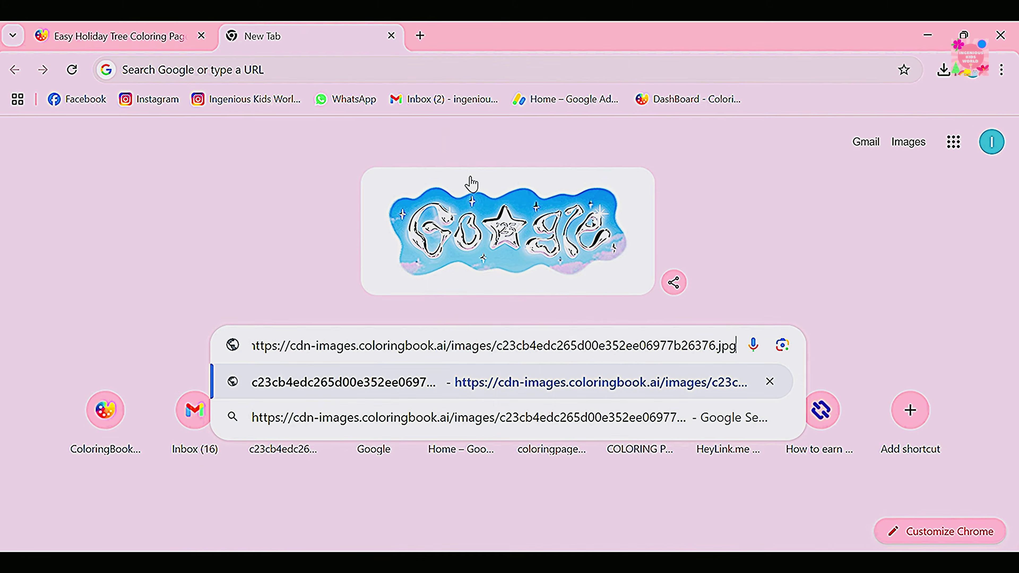
{"action": "key", "text": "Return"}
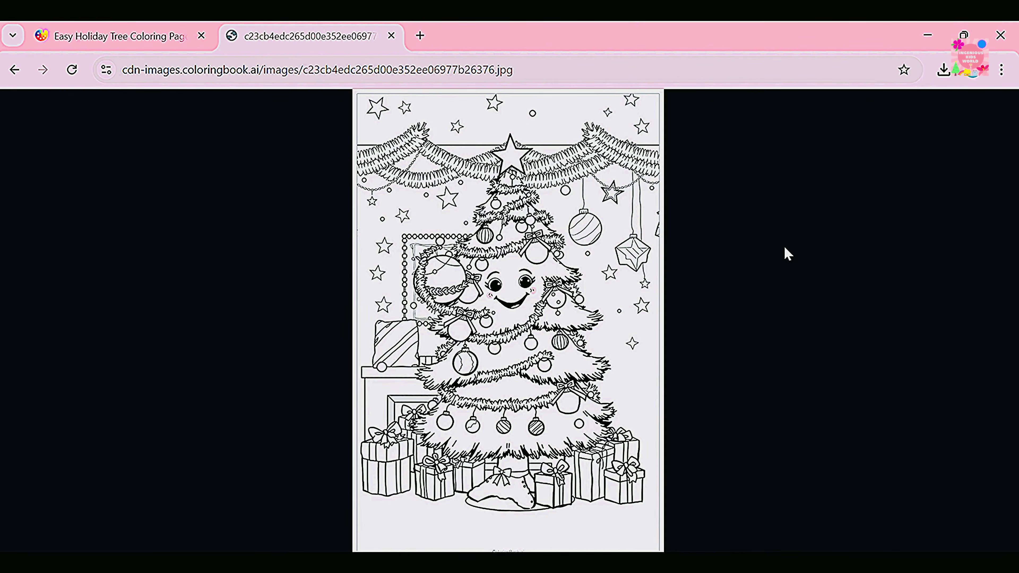
{"action": "left_click", "coordinate": [391, 36]}
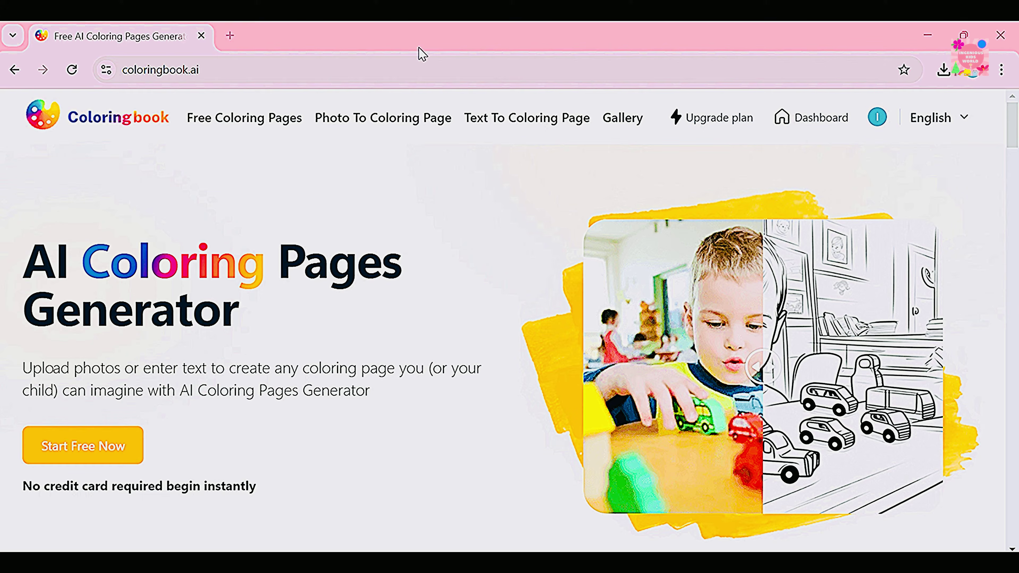
Step: Open the Photo To Coloring Page tool and upload the photo of two children in a ball pit
{"action": "left_click", "coordinate": [405, 117]}
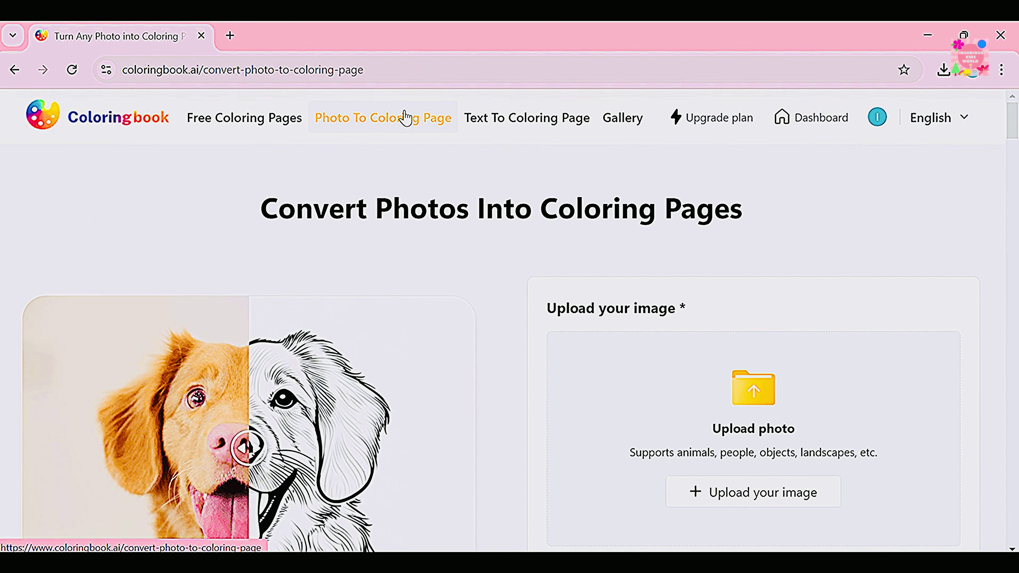
{"action": "scroll", "coordinate": [472, 160], "scroll_direction": "down", "scroll_amount": 1}
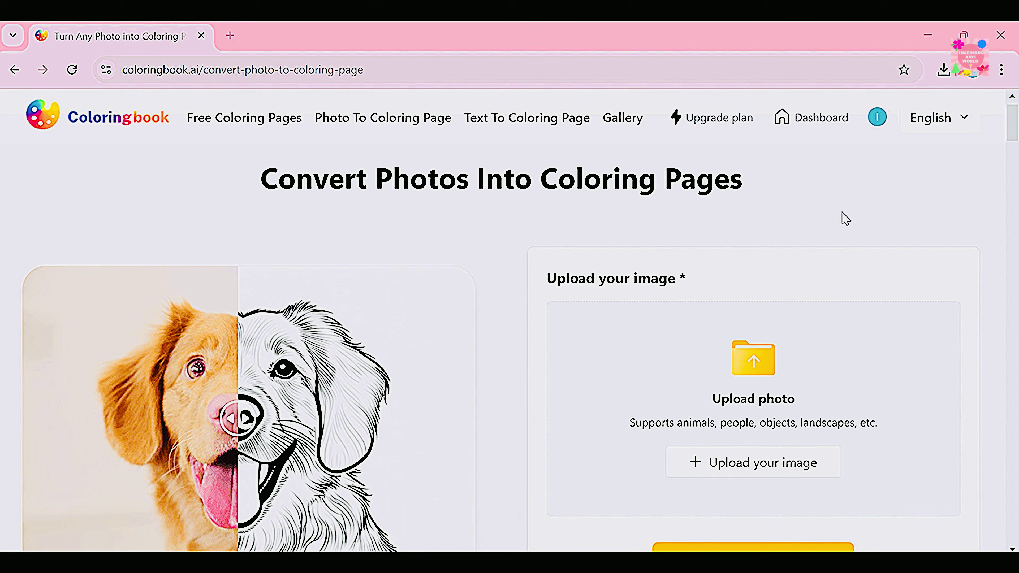
{"action": "scroll", "coordinate": [429, 53], "scroll_direction": "down", "scroll_amount": 2}
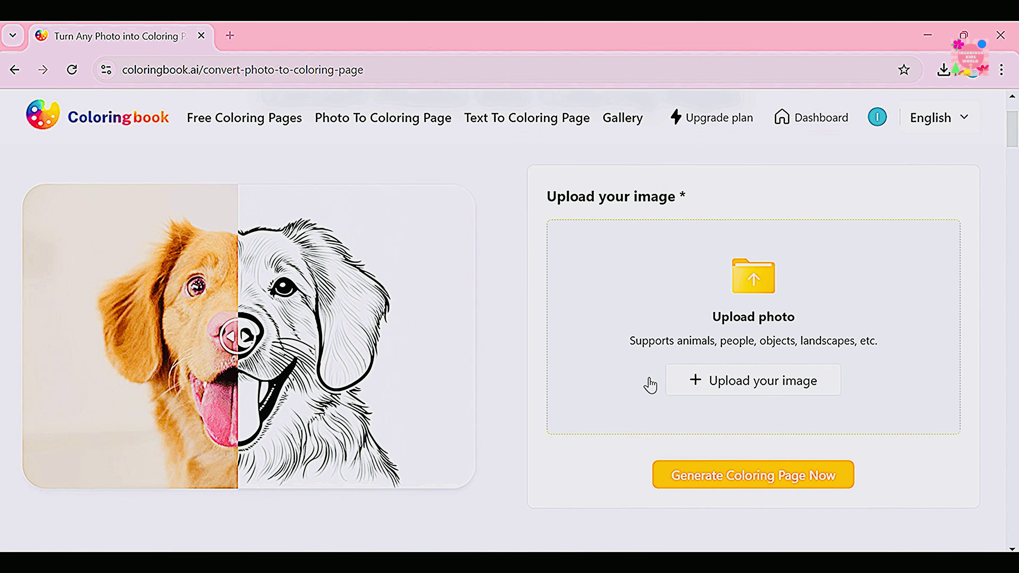
{"action": "left_click", "coordinate": [734, 381]}
{"action": "double_click", "coordinate": [520, 213]}
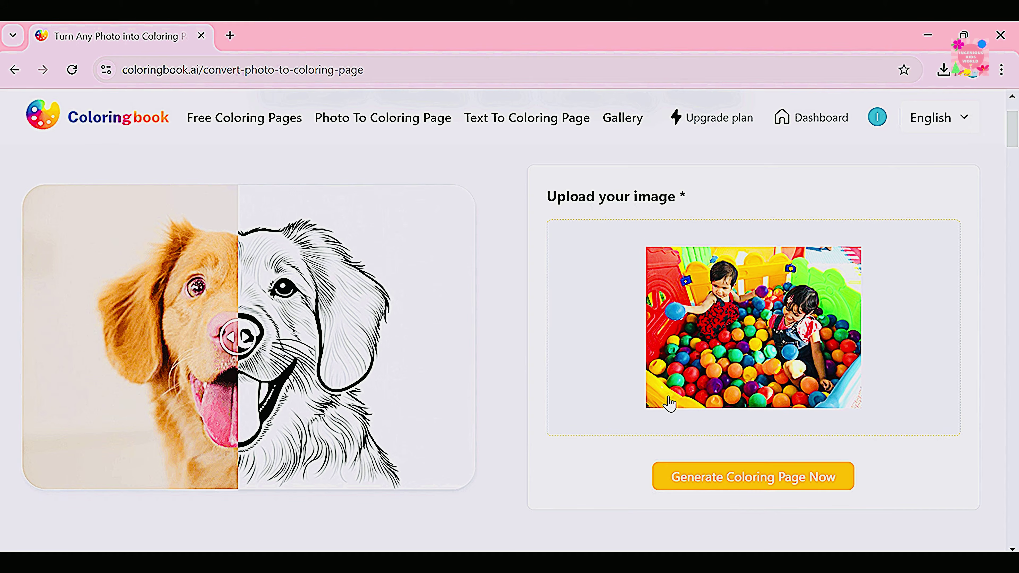
Step: Generate one coloring page from the uploaded ball pit photo with Preserve faces turned on
{"action": "left_click", "coordinate": [751, 480]}
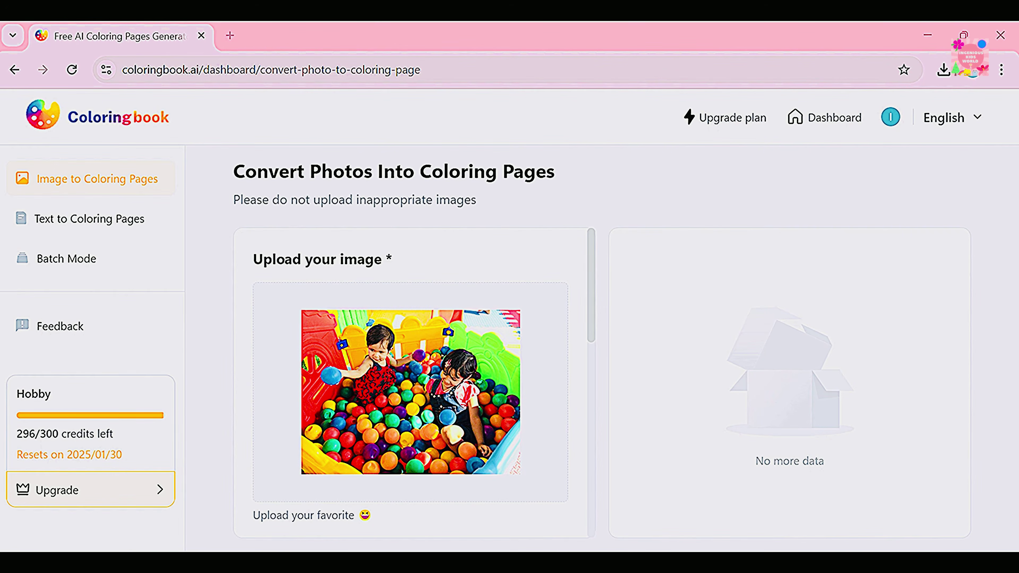
{"action": "scroll", "coordinate": [252, 471], "scroll_direction": "down", "scroll_amount": 6}
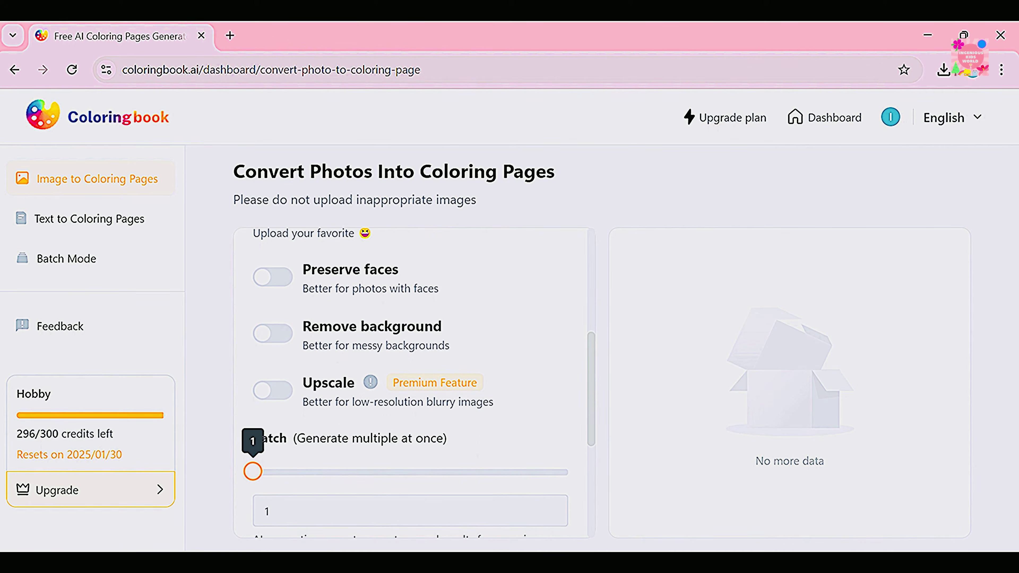
{"action": "scroll", "coordinate": [253, 471], "scroll_direction": "down", "scroll_amount": 1}
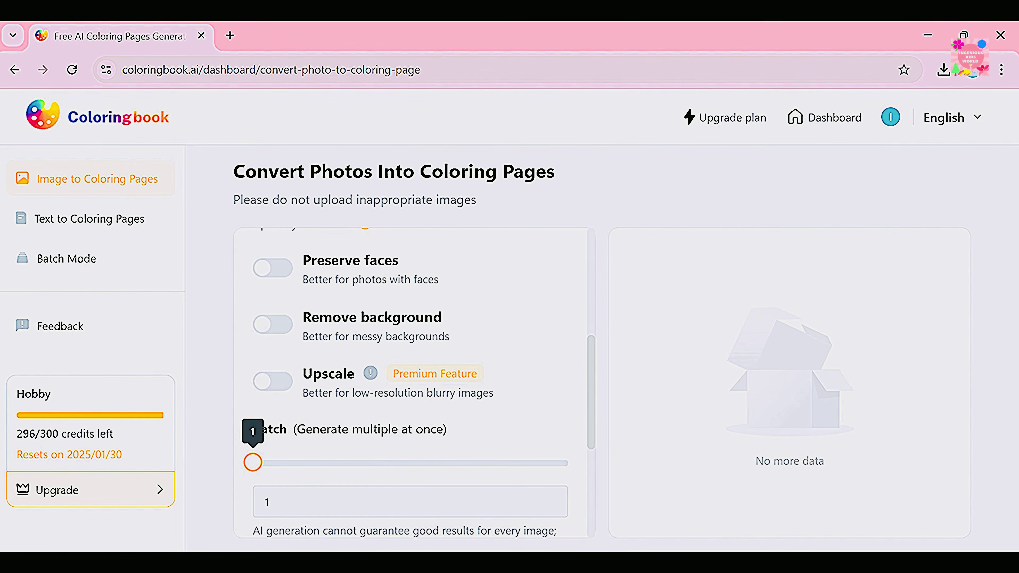
{"action": "scroll", "coordinate": [252, 462], "scroll_direction": "down", "scroll_amount": 1}
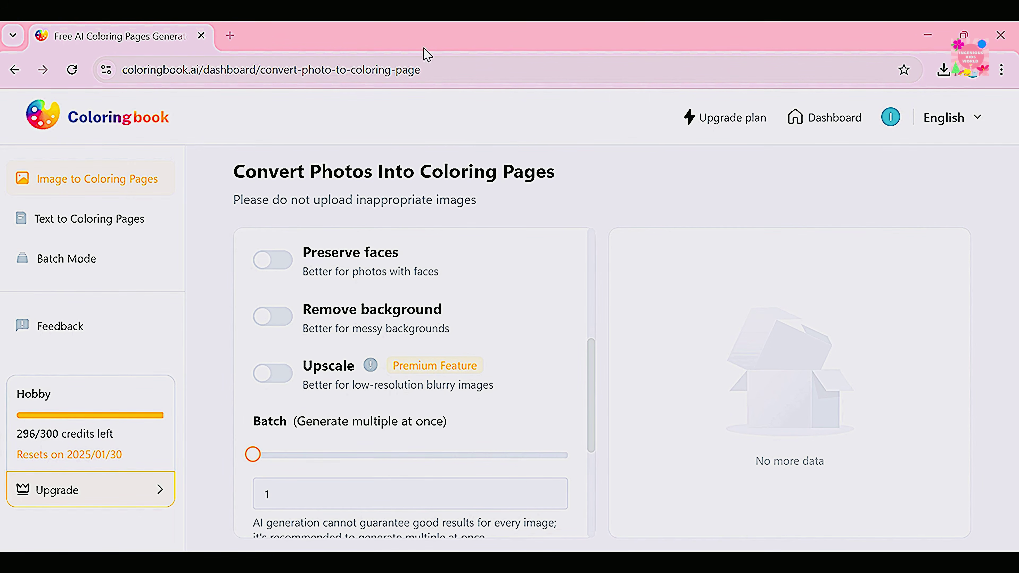
{"action": "left_click", "coordinate": [262, 268]}
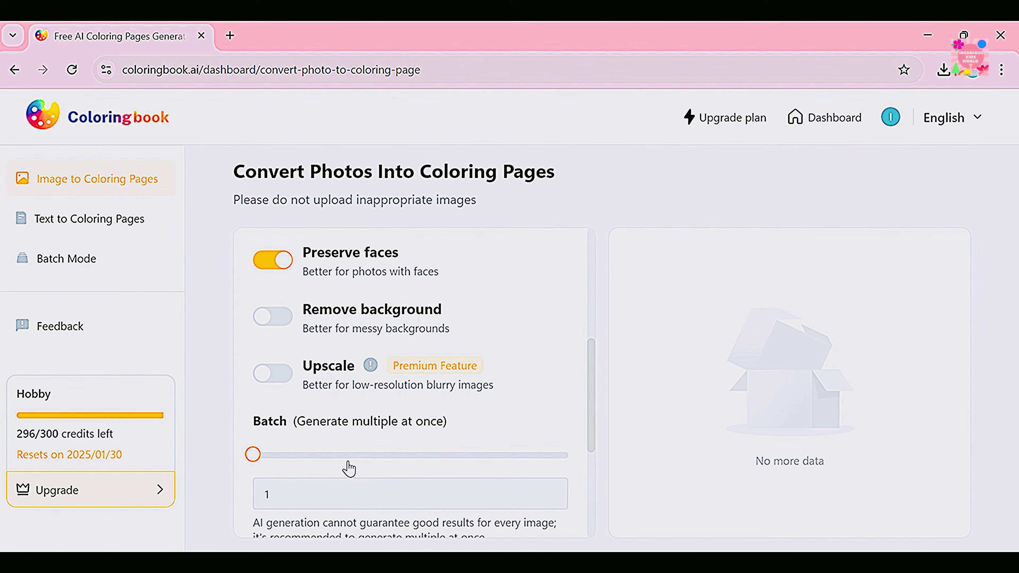
{"action": "left_click_drag", "start_coordinate": [252, 454], "coordinate": [282, 466]}
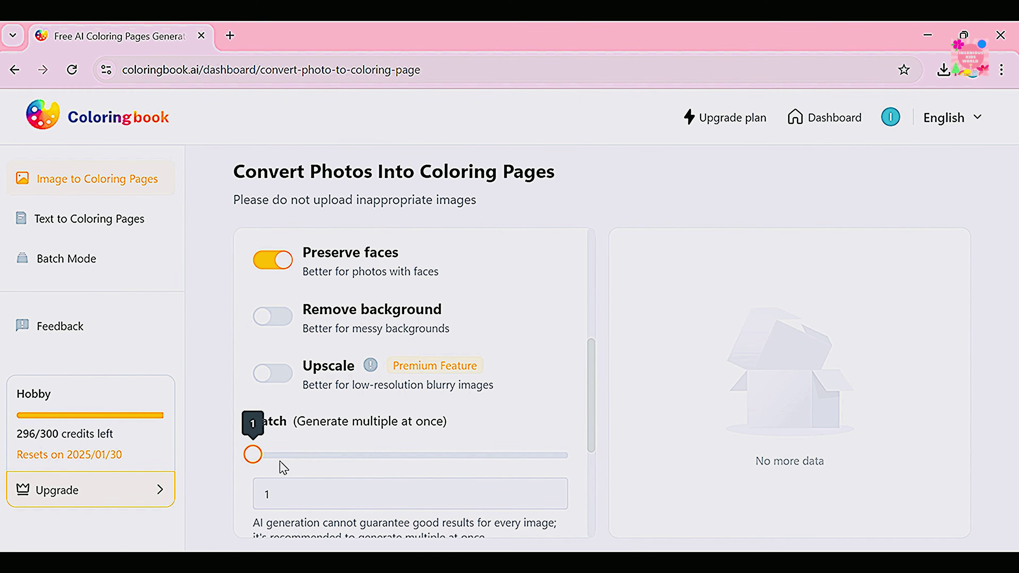
{"action": "scroll", "coordinate": [414, 382], "scroll_direction": "down", "scroll_amount": 5}
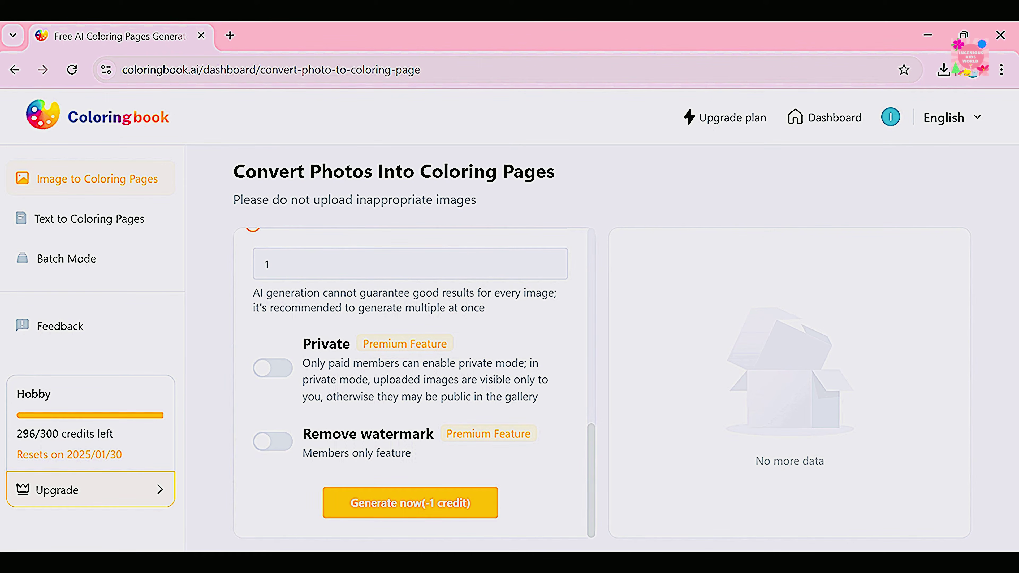
{"action": "left_click", "coordinate": [445, 507]}
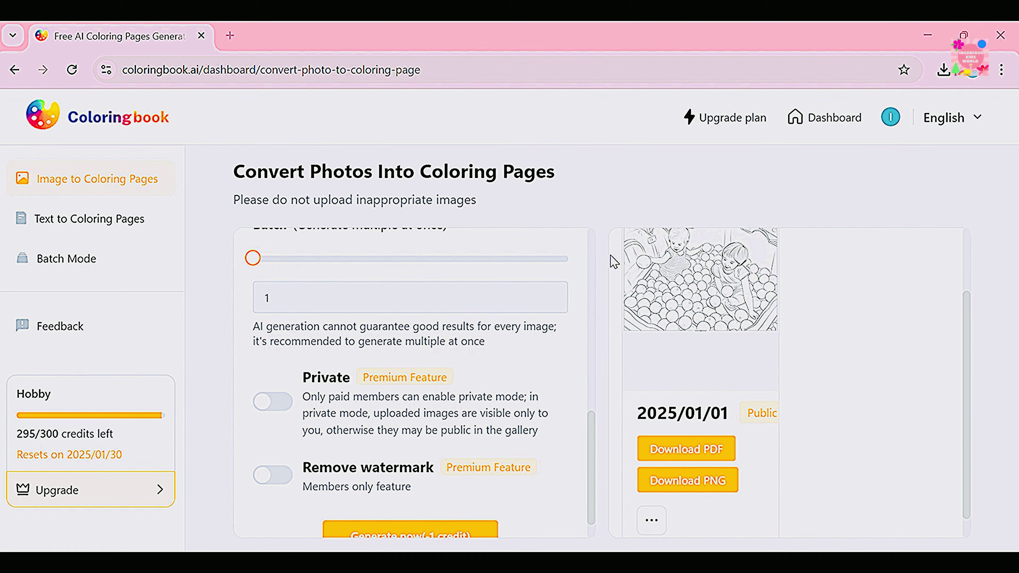
Step: Open the generated ball pit coloring page, view the original image, and compare both versions with the comparison slider
{"action": "left_click", "coordinate": [700, 289]}
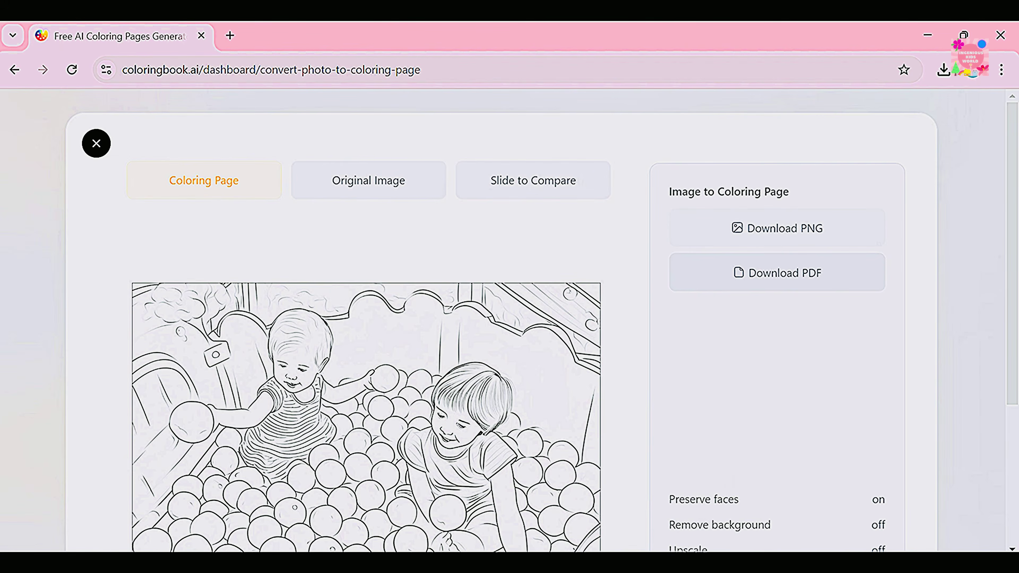
{"action": "scroll", "coordinate": [423, 50], "scroll_direction": "down", "scroll_amount": 2}
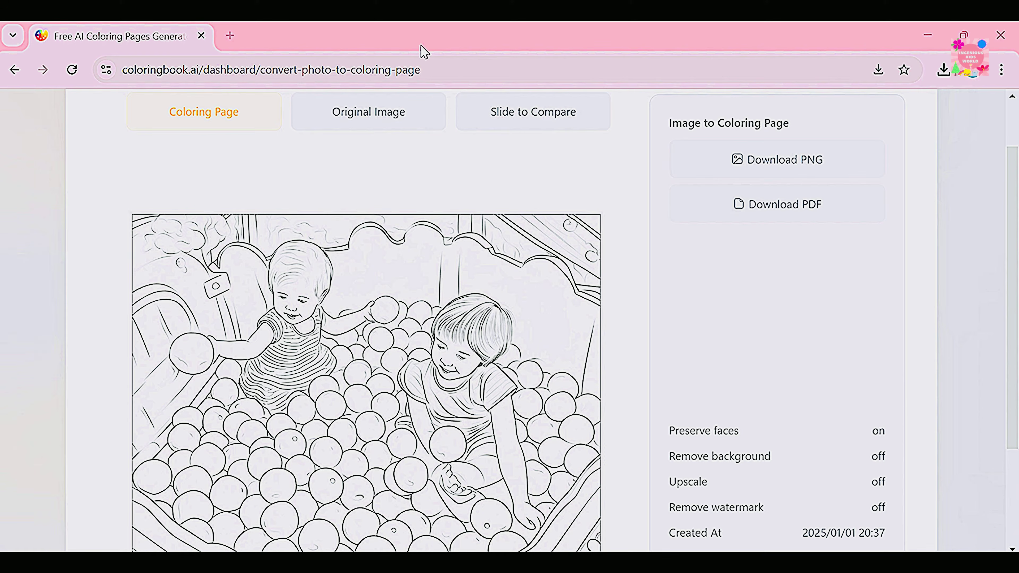
{"action": "left_click", "coordinate": [387, 113]}
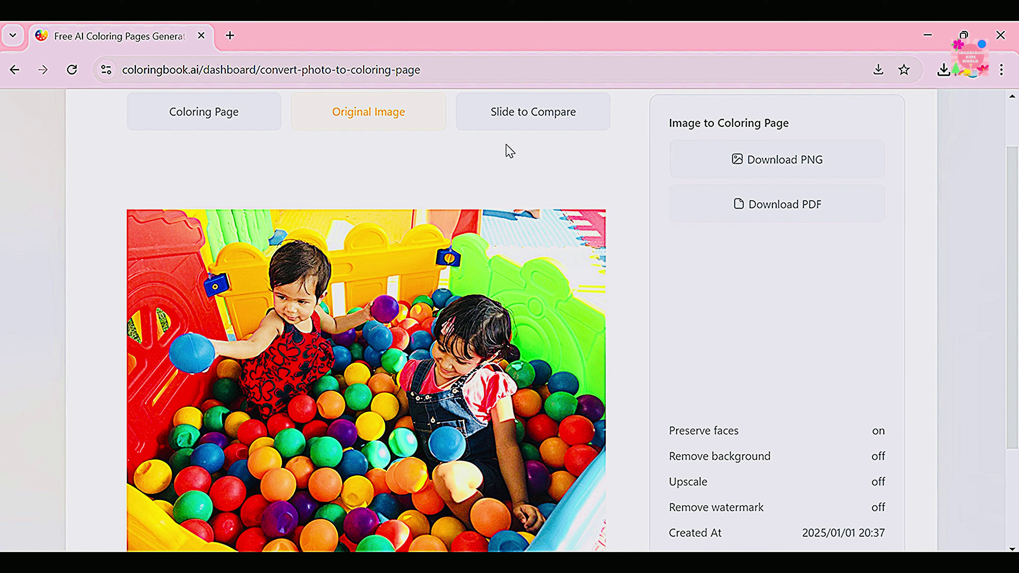
{"action": "left_click", "coordinate": [535, 117]}
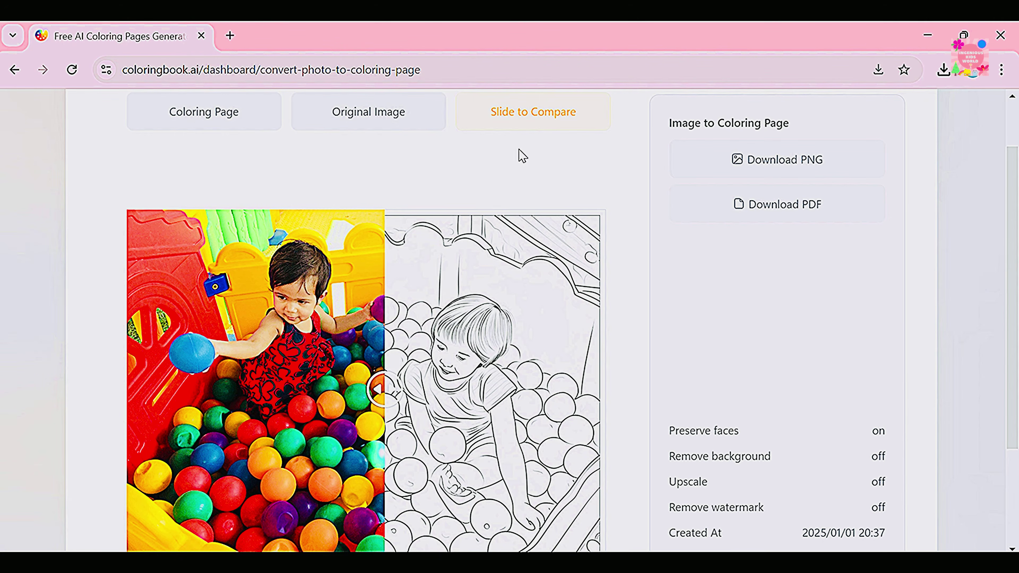
{"action": "left_click_drag", "start_coordinate": [374, 389], "coordinate": [358, 429]}
{"action": "scroll", "coordinate": [361, 381], "scroll_direction": "up", "scroll_amount": 2}
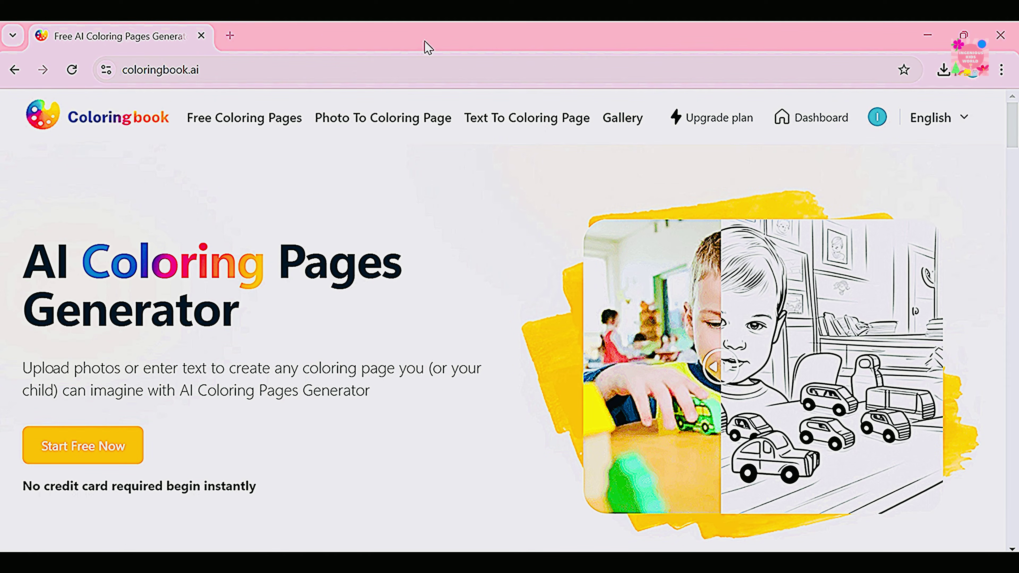
Step: Open the Text To Coloring Page tool and submit the prompt "Girl enjoying birthday party"
{"action": "left_click", "coordinate": [515, 132]}
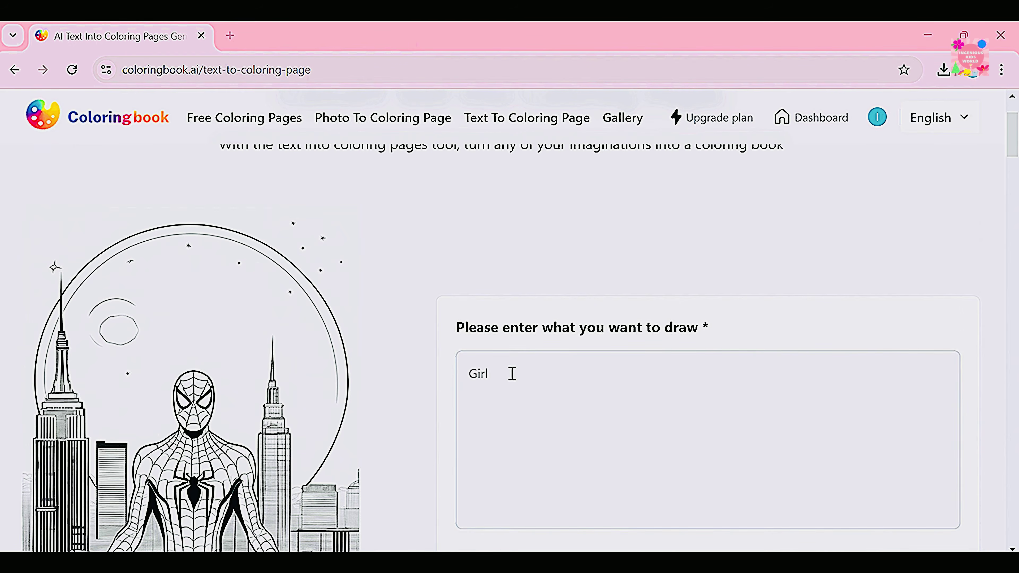
{"action": "left_click", "coordinate": [513, 374]}
{"action": "type", "text": "enjoying"}
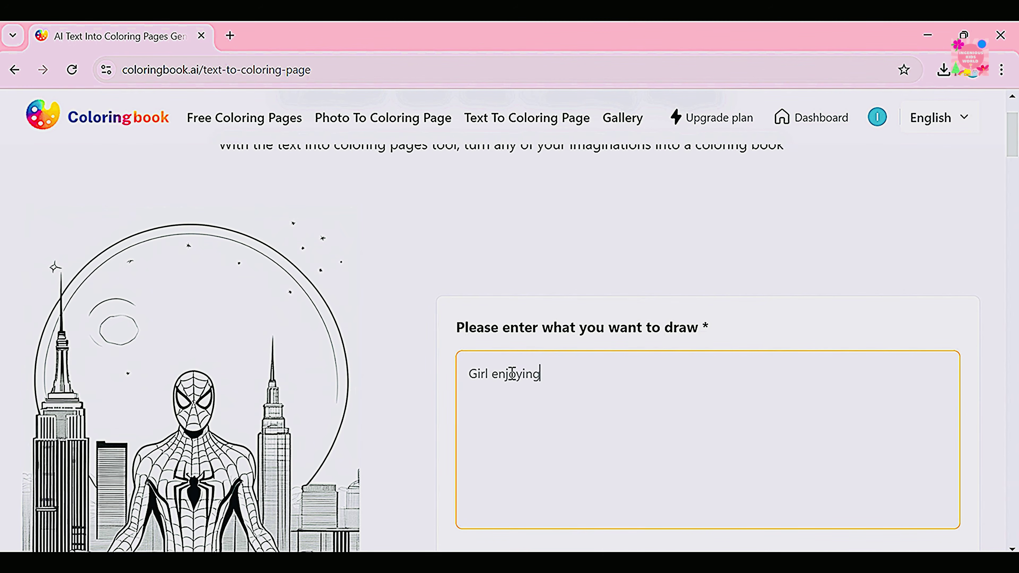
{"action": "type", "text": " birthday party"}
{"action": "scroll", "coordinate": [471, 213], "scroll_direction": "down", "scroll_amount": 2}
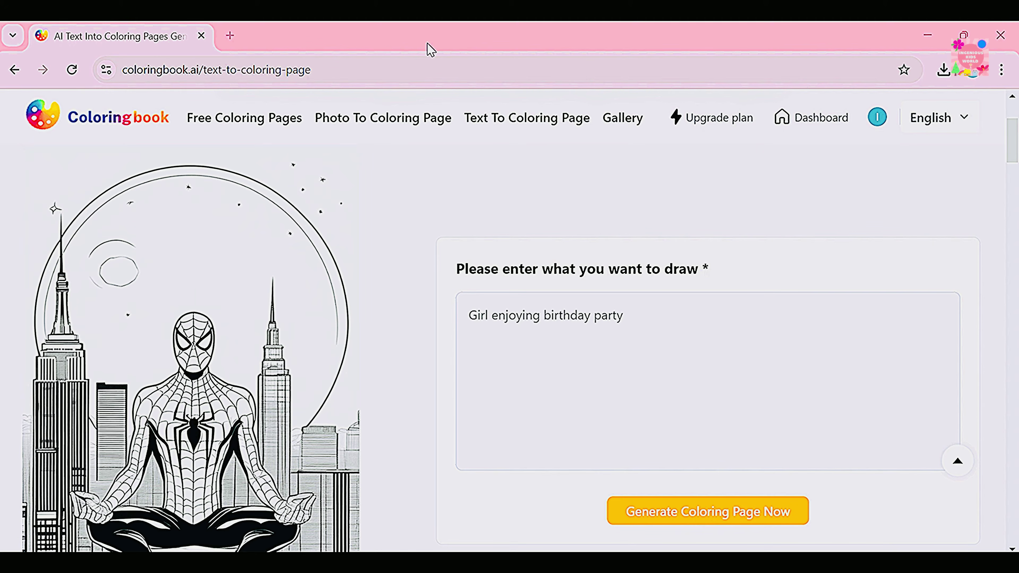
{"action": "left_click", "coordinate": [721, 511]}
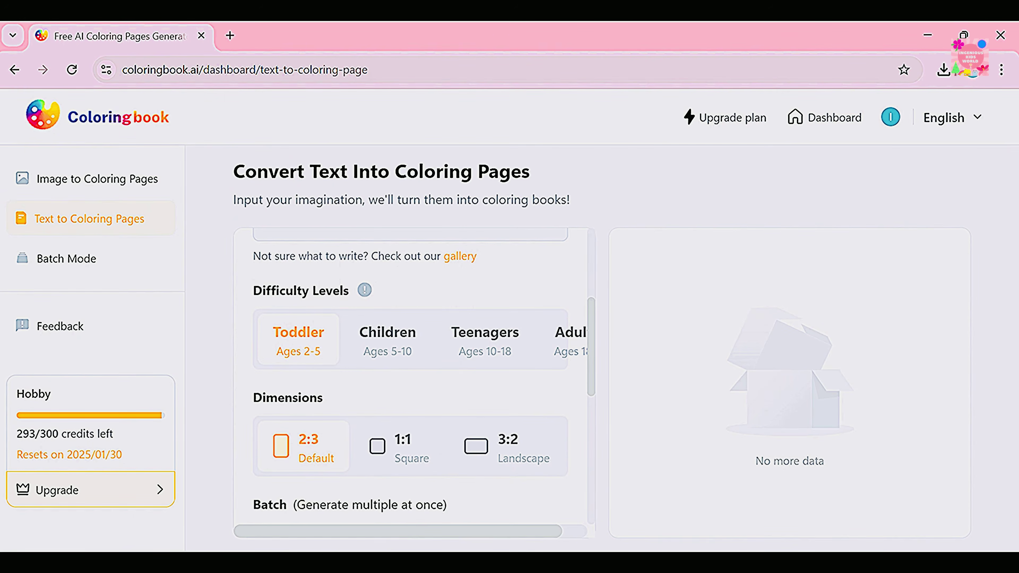
Step: Generate a batch of 2 coloring pages at Children (Ages 5-10) difficulty in 3:2 Landscape dimensions
{"action": "left_click", "coordinate": [386, 346]}
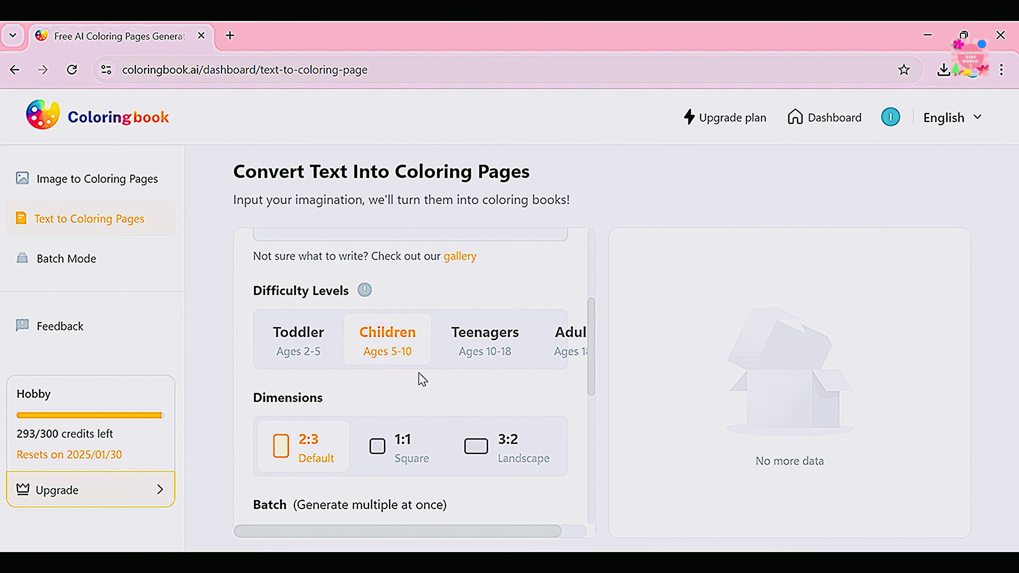
{"action": "left_click", "coordinate": [489, 459]}
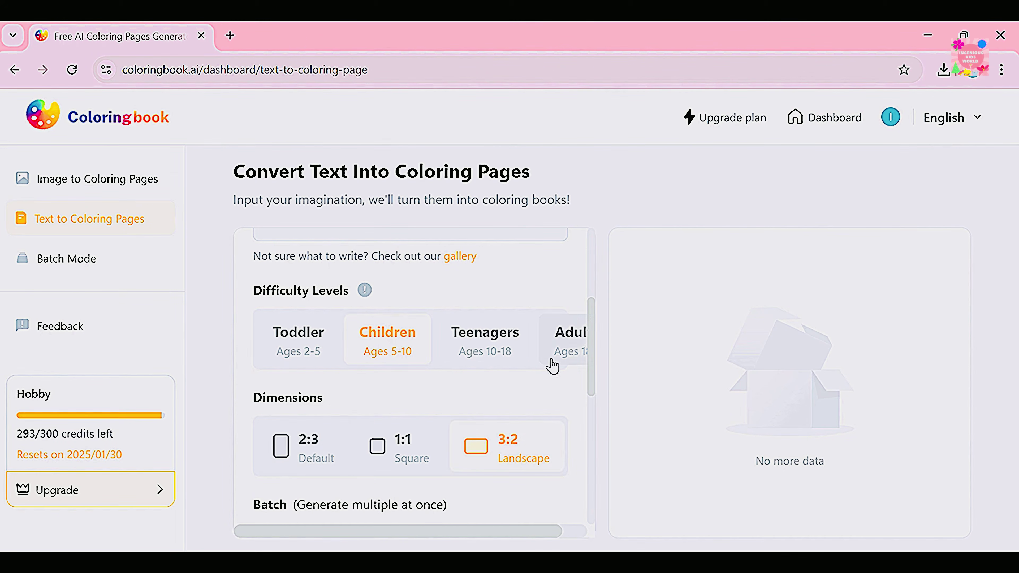
{"action": "left_click_drag", "start_coordinate": [593, 353], "coordinate": [595, 409]}
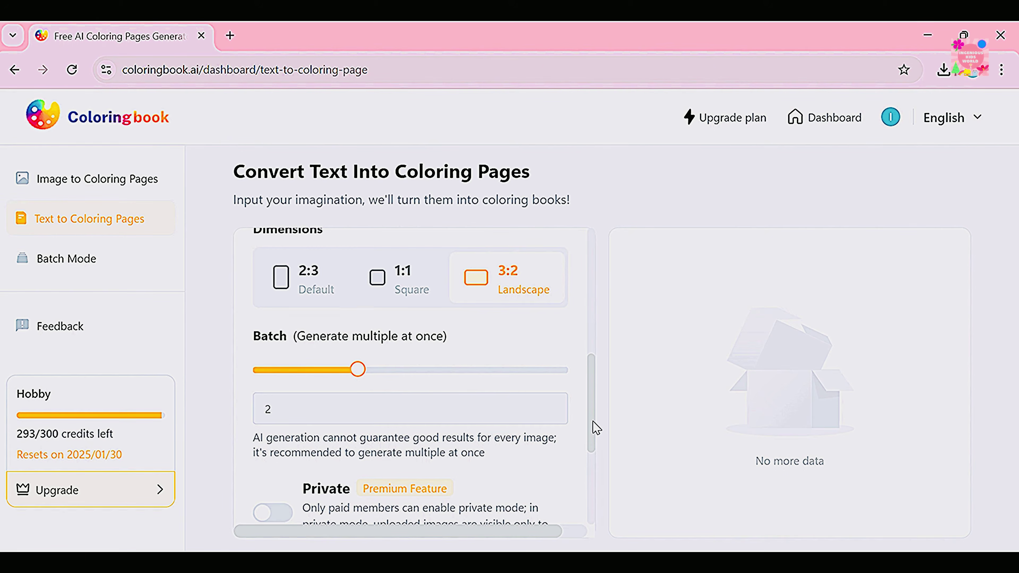
{"action": "left_click_drag", "start_coordinate": [596, 426], "coordinate": [597, 513]}
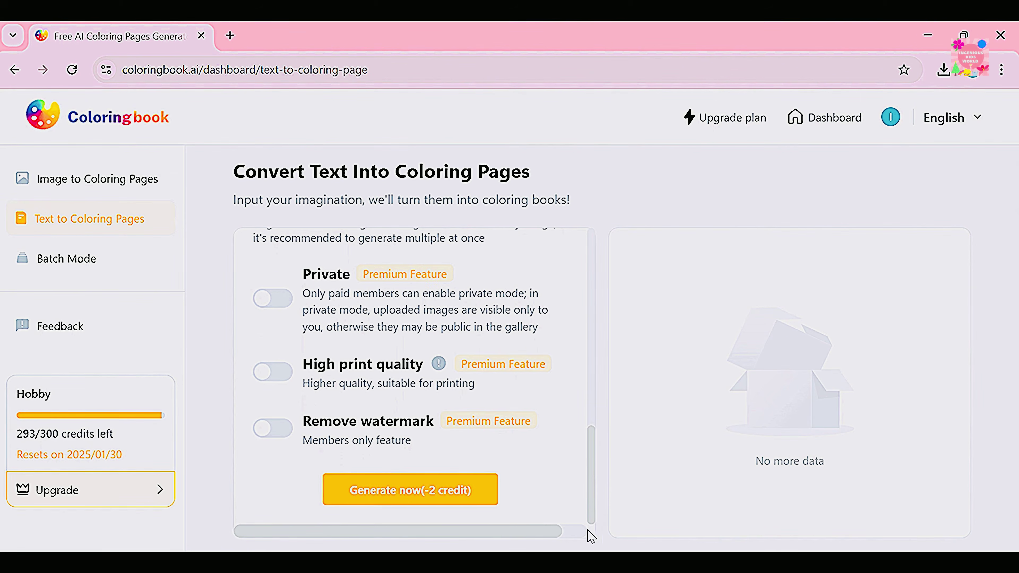
{"action": "left_click", "coordinate": [381, 491]}
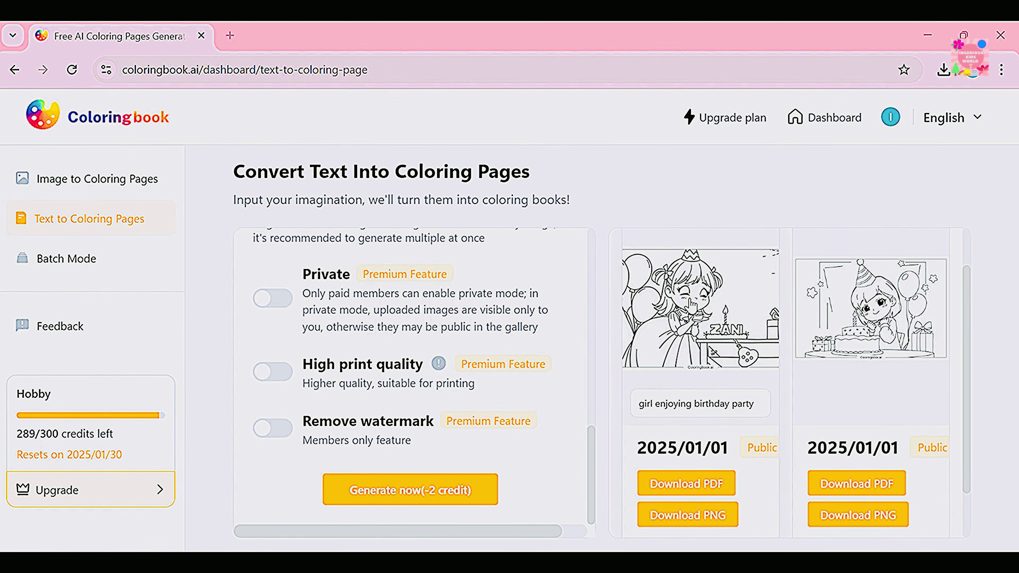
Step: Open each of the two generated birthday party pages in turn and examine the drawing and its details
{"action": "left_click", "coordinate": [692, 301]}
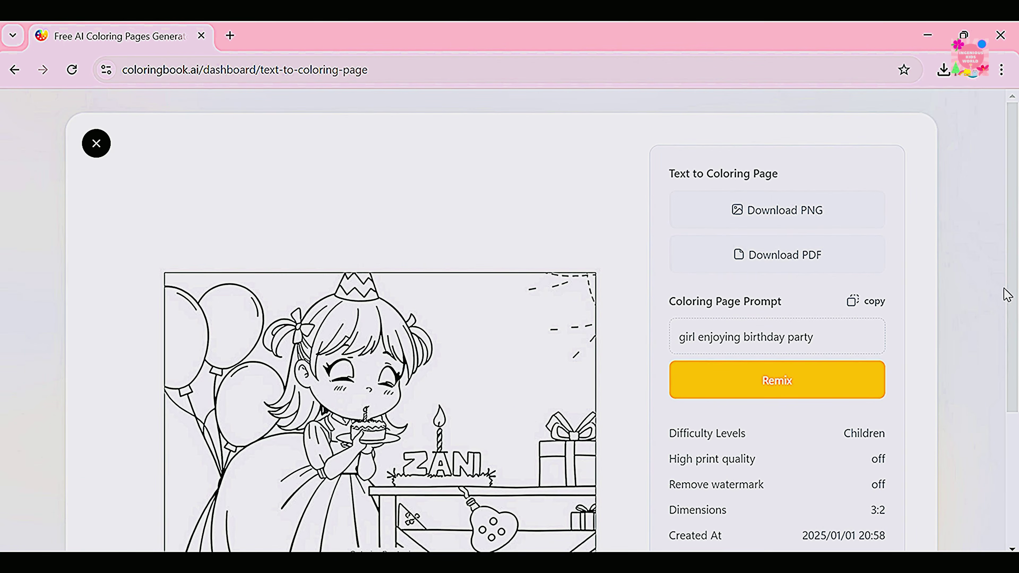
{"action": "scroll", "coordinate": [1005, 294], "scroll_direction": "down", "scroll_amount": 3}
{"action": "scroll", "coordinate": [1006, 294], "scroll_direction": "up", "scroll_amount": 1}
{"action": "scroll", "coordinate": [678, 136], "scroll_direction": "up", "scroll_amount": 2}
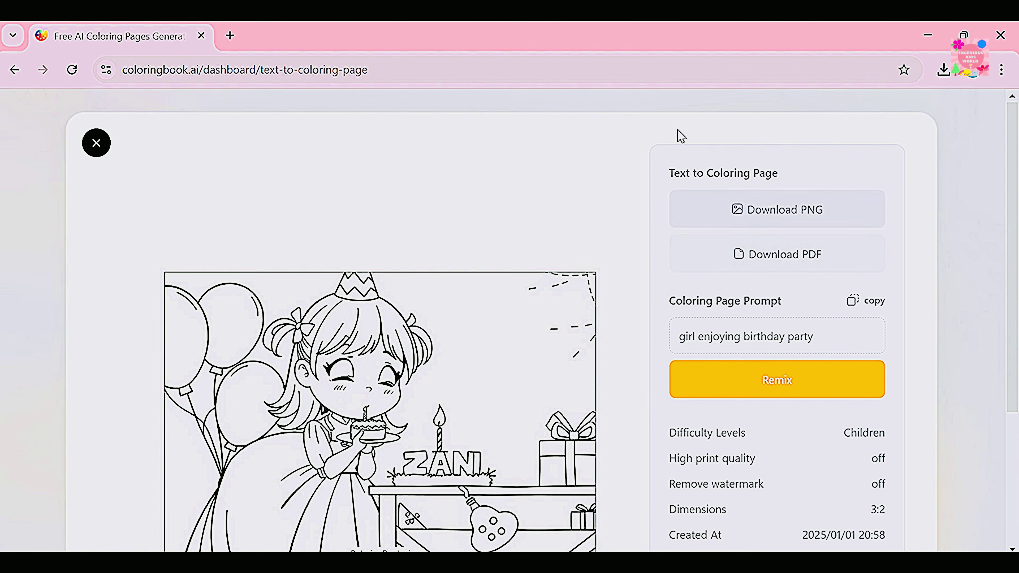
{"action": "left_click", "coordinate": [96, 142]}
{"action": "left_click", "coordinate": [850, 307]}
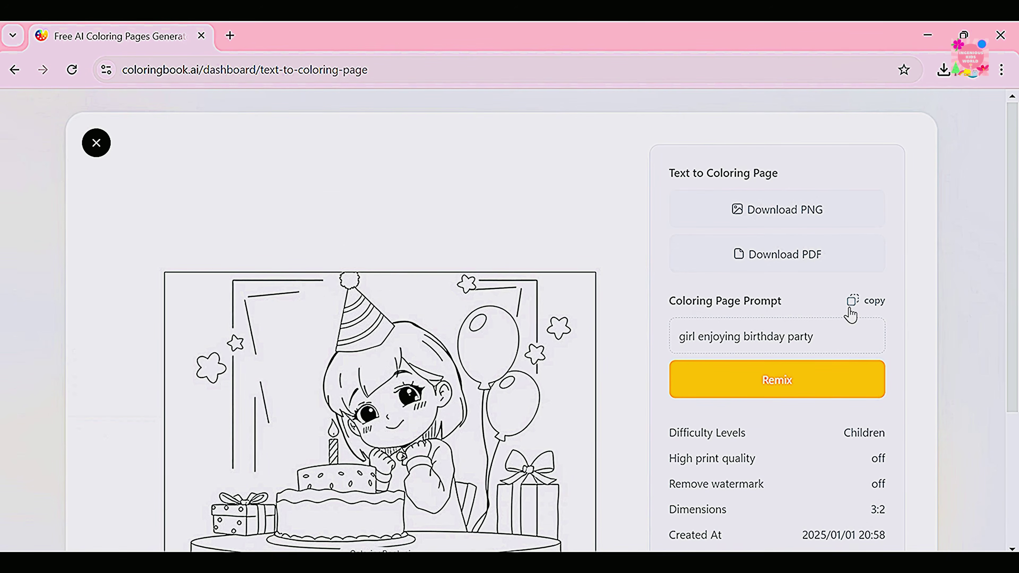
{"action": "scroll", "coordinate": [850, 307], "scroll_direction": "down", "scroll_amount": 2}
{"action": "scroll", "coordinate": [850, 307], "scroll_direction": "up", "scroll_amount": 2}
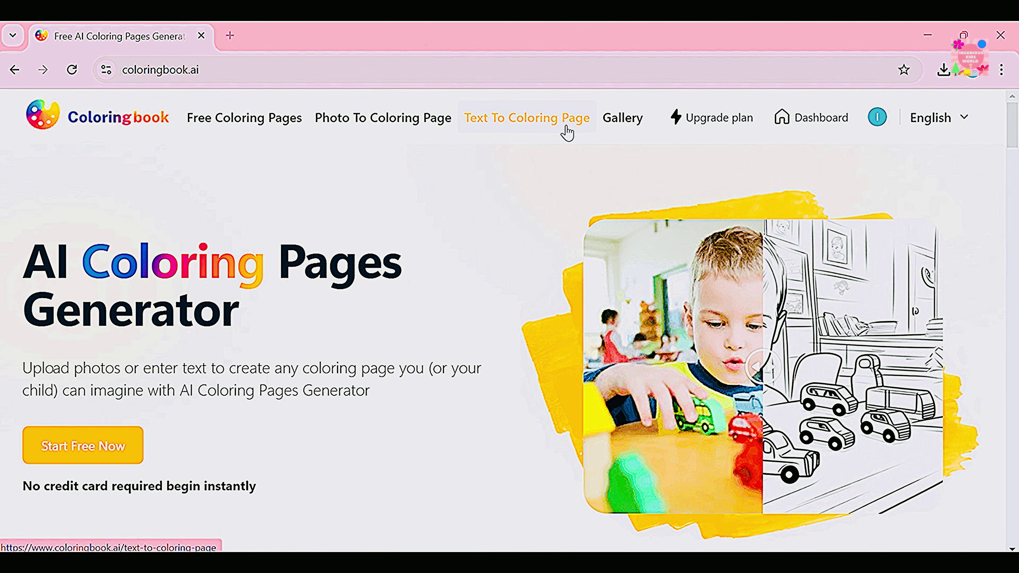
Step: Open the Gallery and browse the coloring pages generated by other users
{"action": "left_click", "coordinate": [616, 121]}
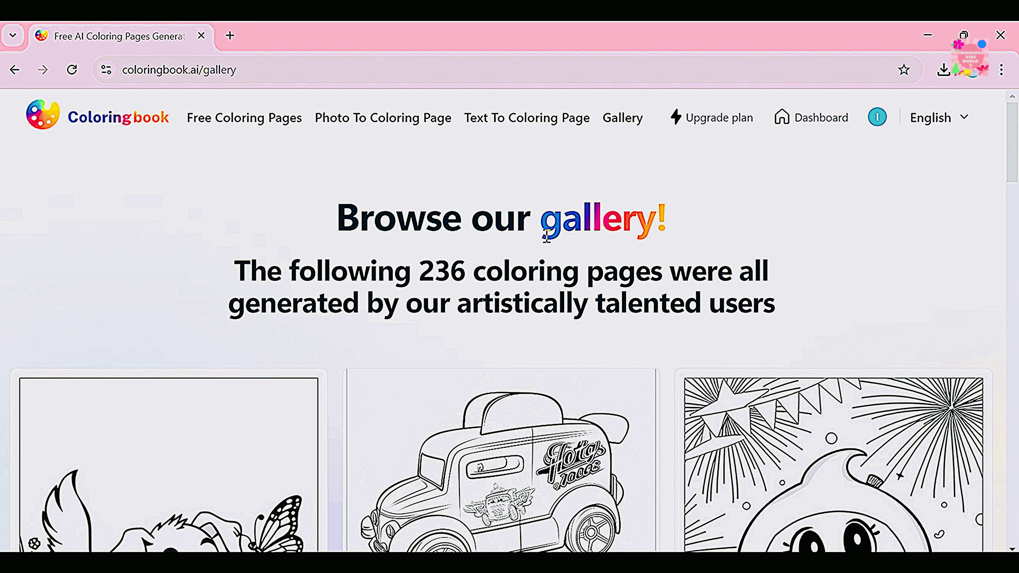
{"action": "scroll", "coordinate": [510, 321], "scroll_direction": "down", "scroll_amount": 6}
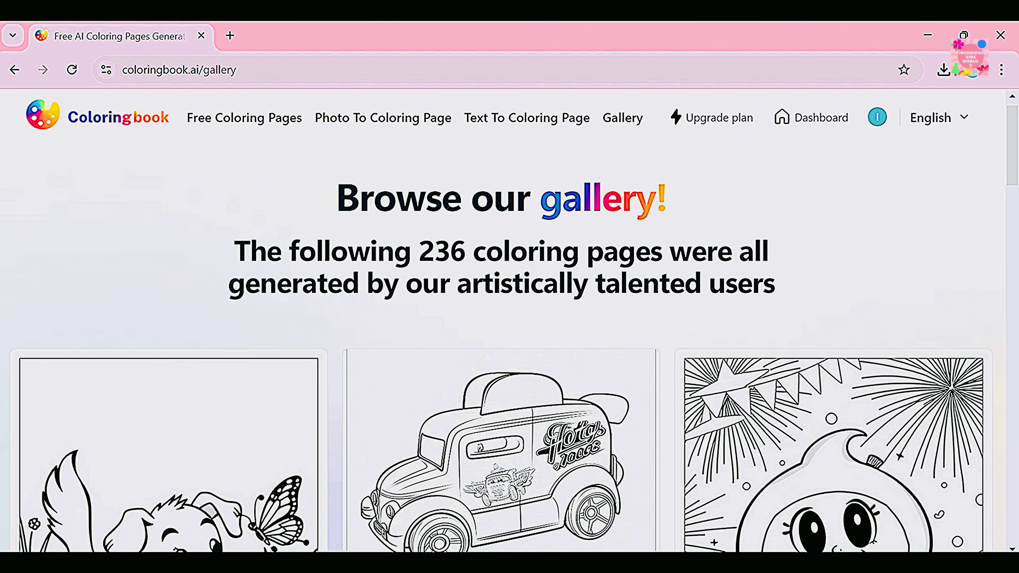
{"action": "scroll", "coordinate": [509, 348], "scroll_direction": "down", "scroll_amount": 8}
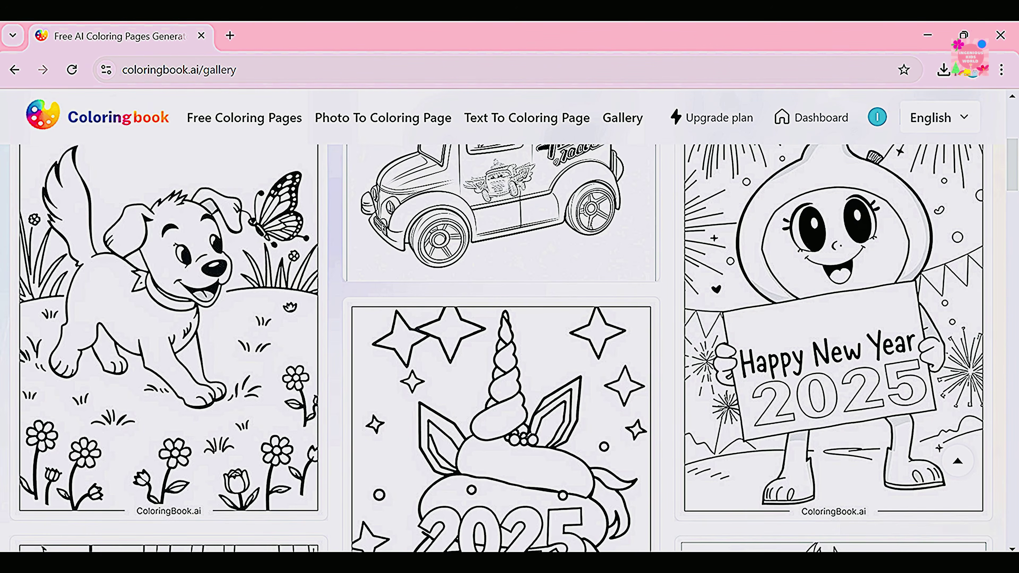
{"action": "scroll", "coordinate": [509, 347], "scroll_direction": "down", "scroll_amount": 8}
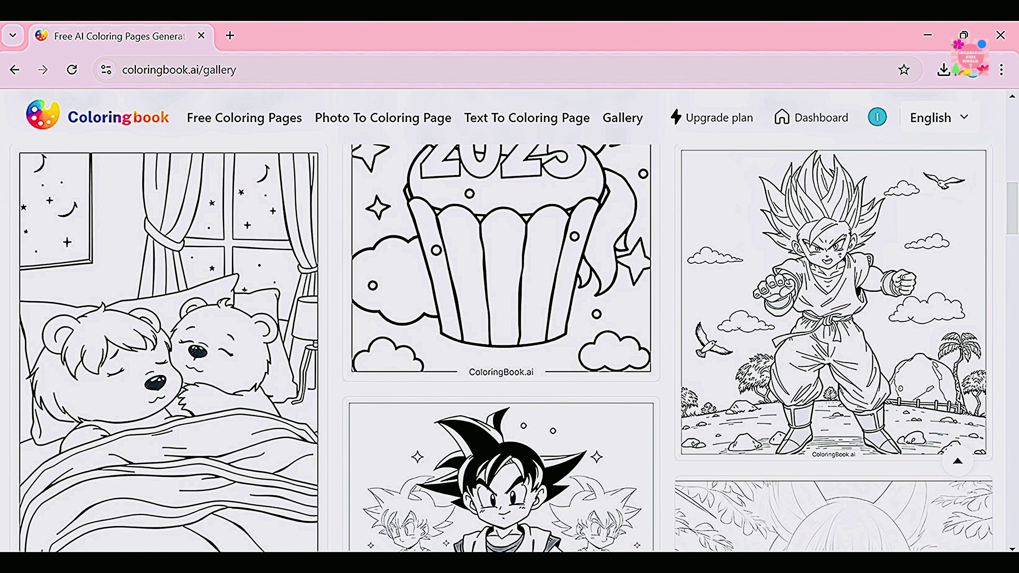
{"action": "scroll", "coordinate": [510, 348], "scroll_direction": "down", "scroll_amount": 8}
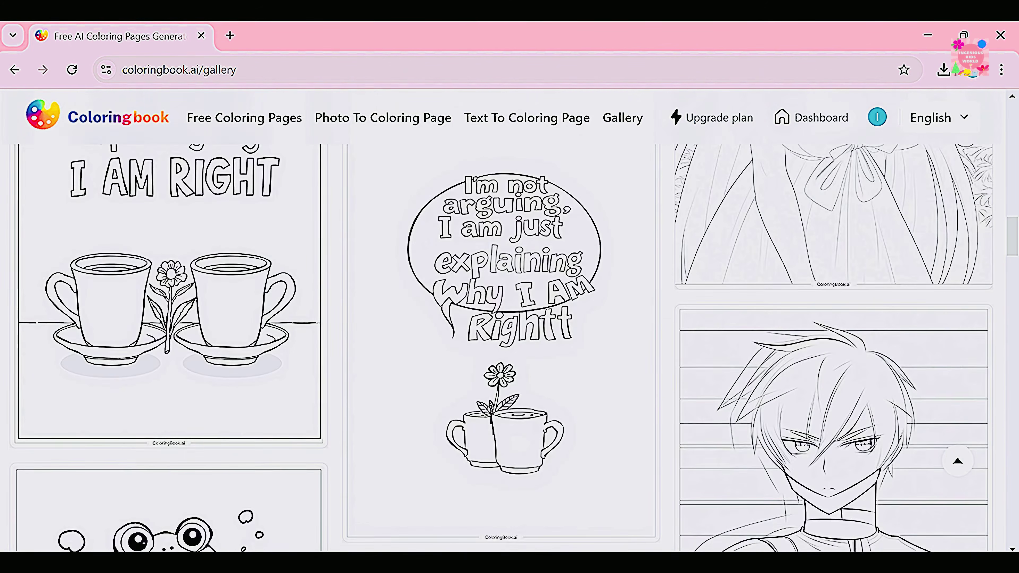